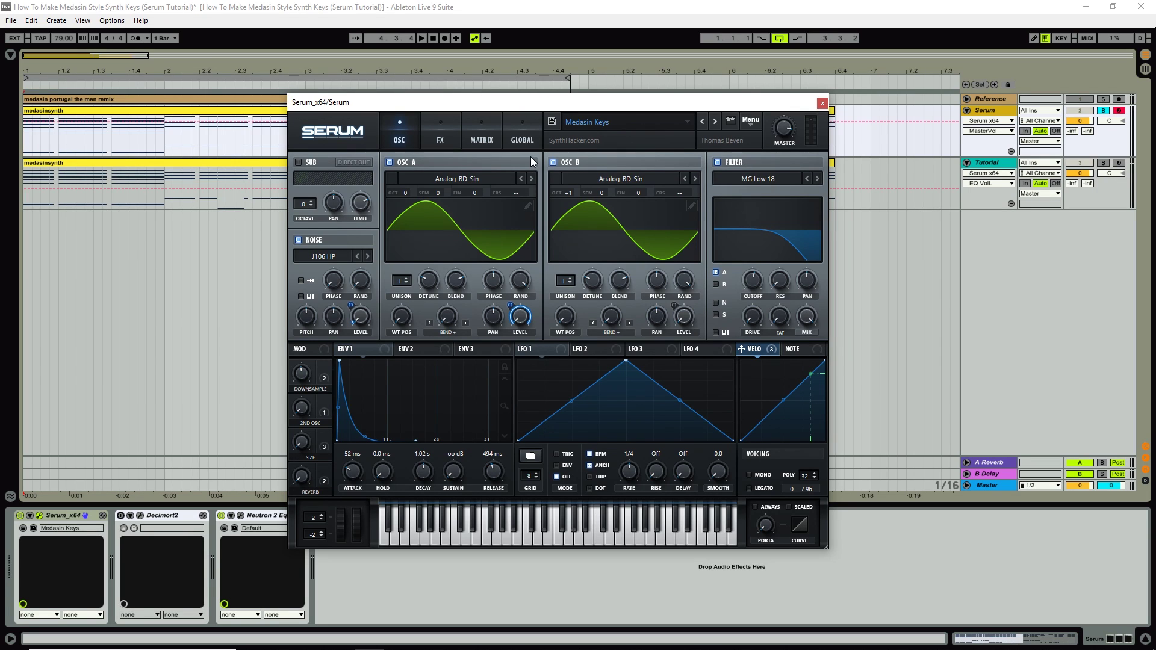
Step: Play the song to audition the Medasin Keys reference patch, then close its Serum window
left_click_drag(541, 103, 548, 132)
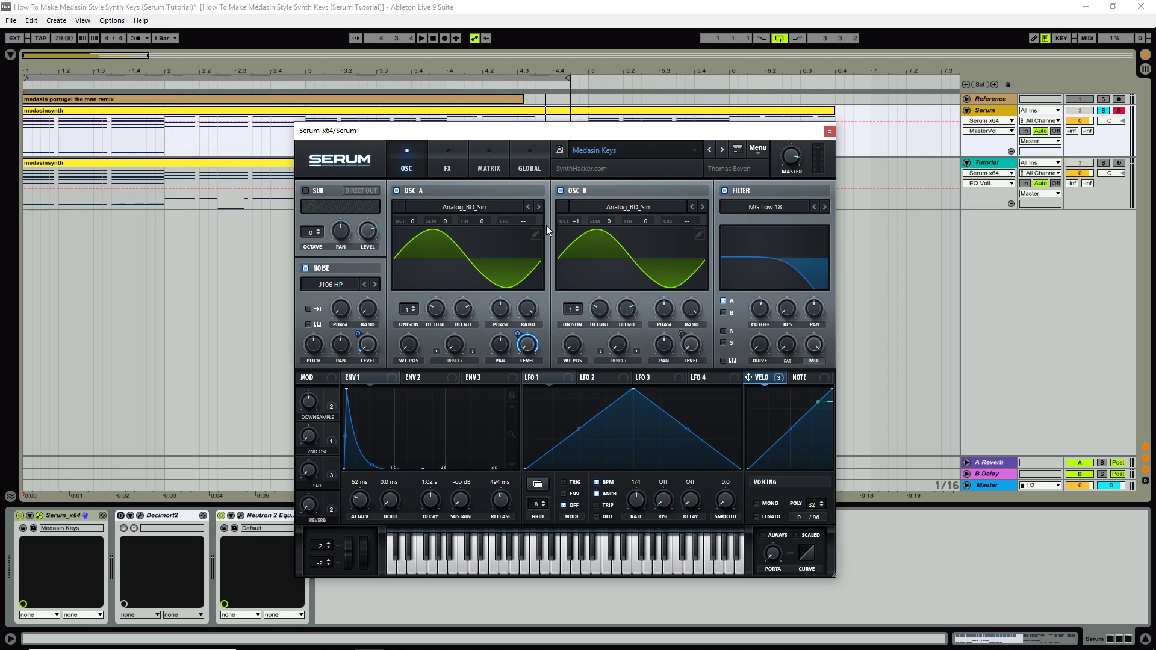
left_click(421, 38)
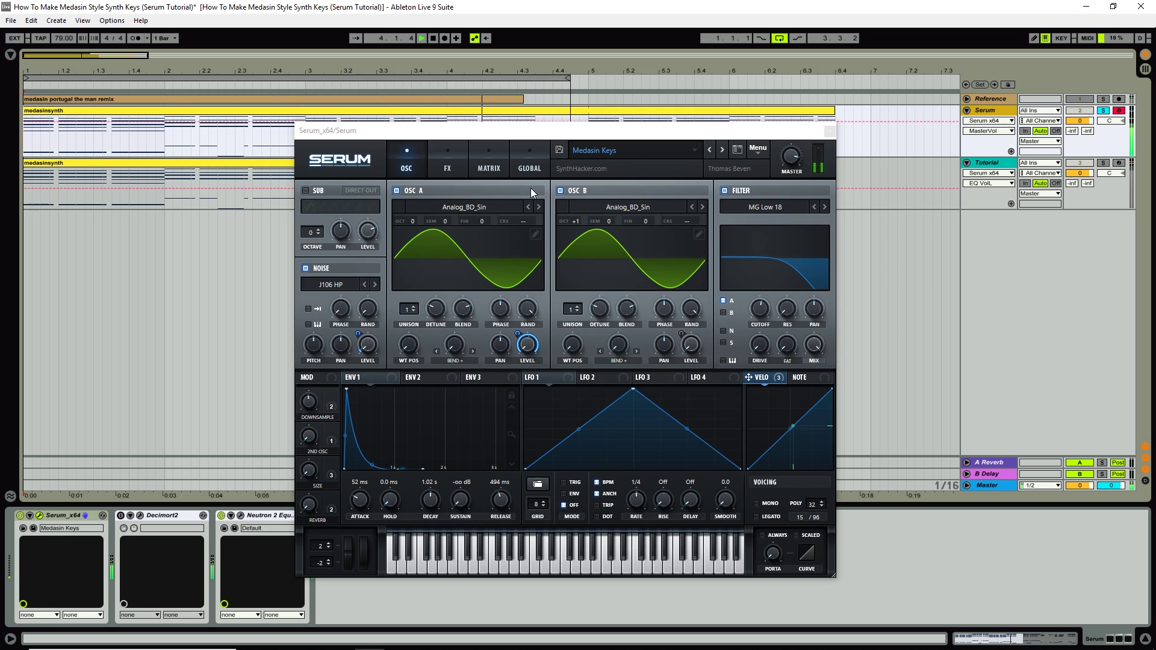
key("space")
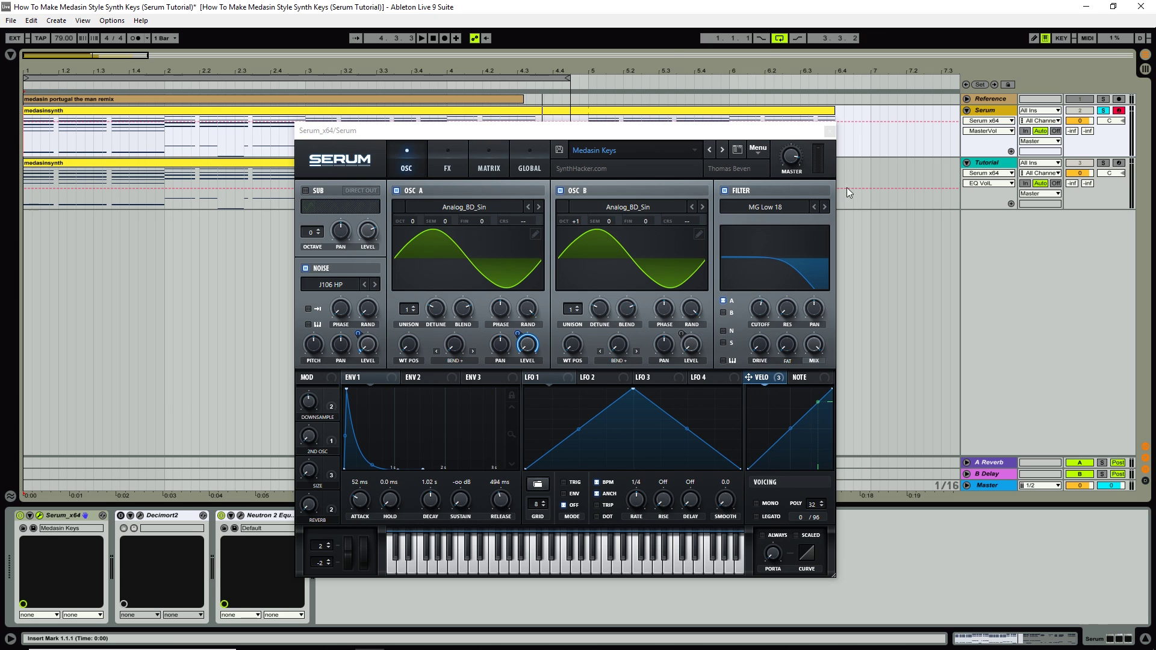
left_click(830, 131)
Step: Open the Tutorial track's Serum_x64 instance, showing its Init patch
left_click(1001, 167)
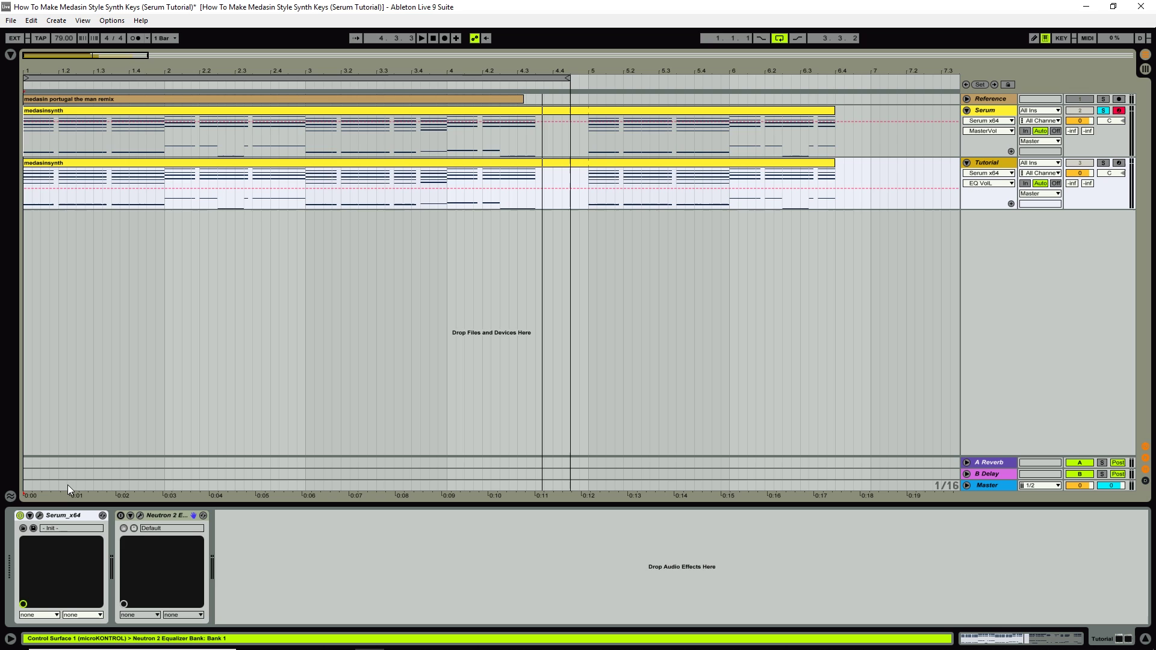
left_click(40, 515)
left_click_drag(573, 118, 564, 122)
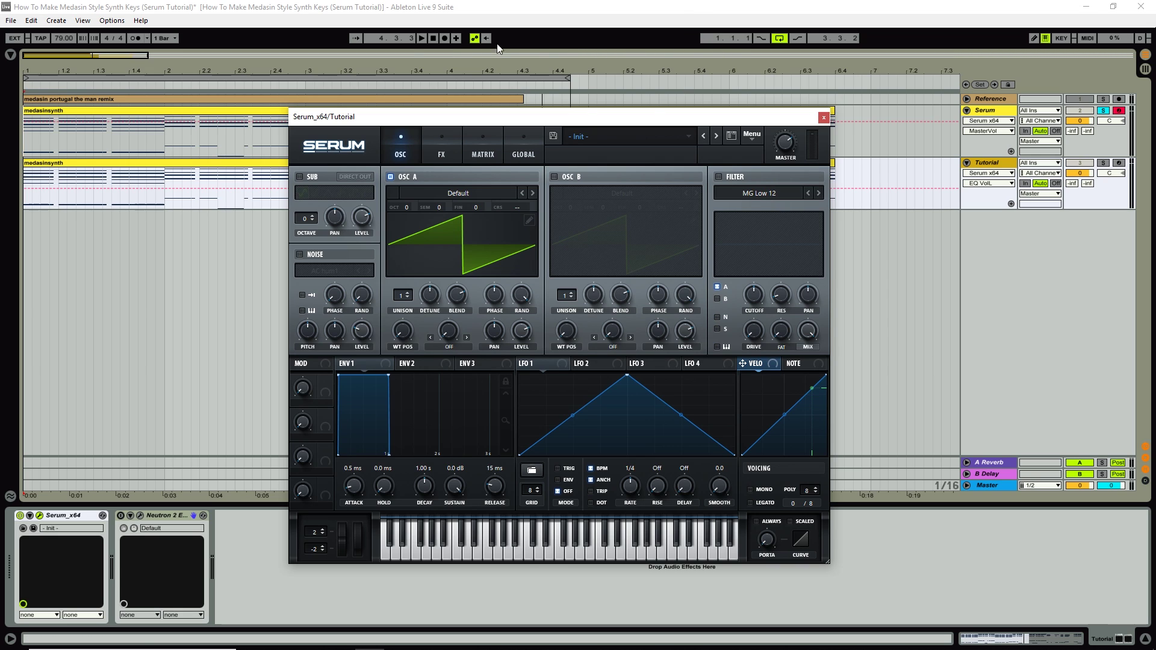
Step: Solo the Tutorial track and play the clip to hear the blank Init patch
left_click_drag(552, 120, 565, 120)
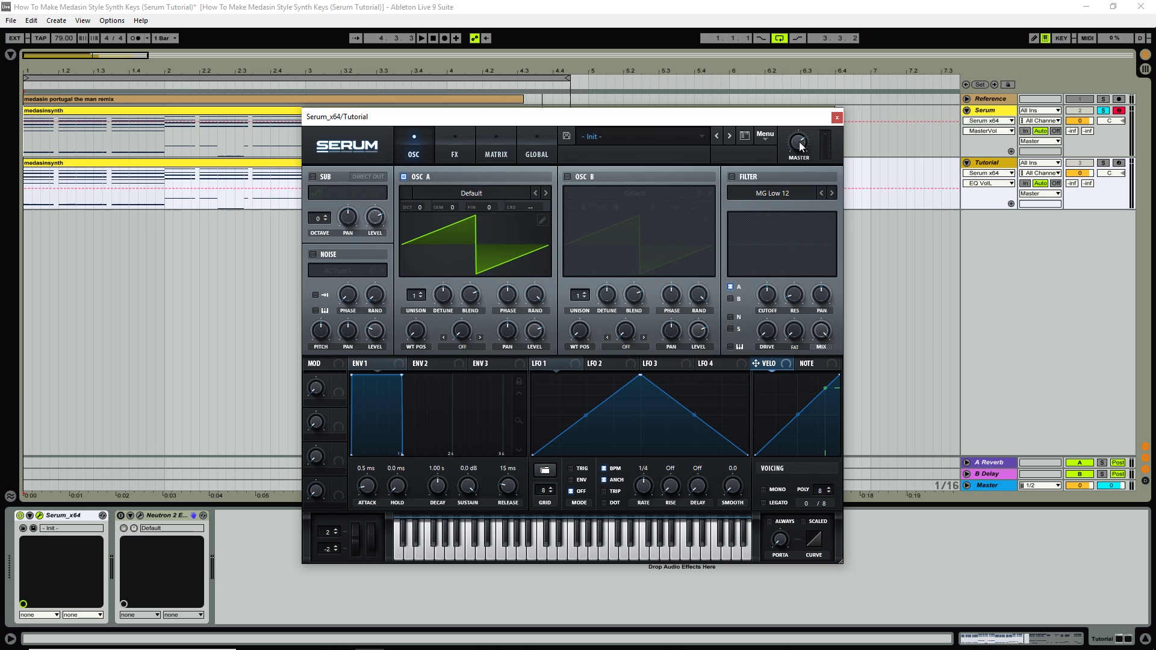
left_click(1104, 163)
left_click(799, 148)
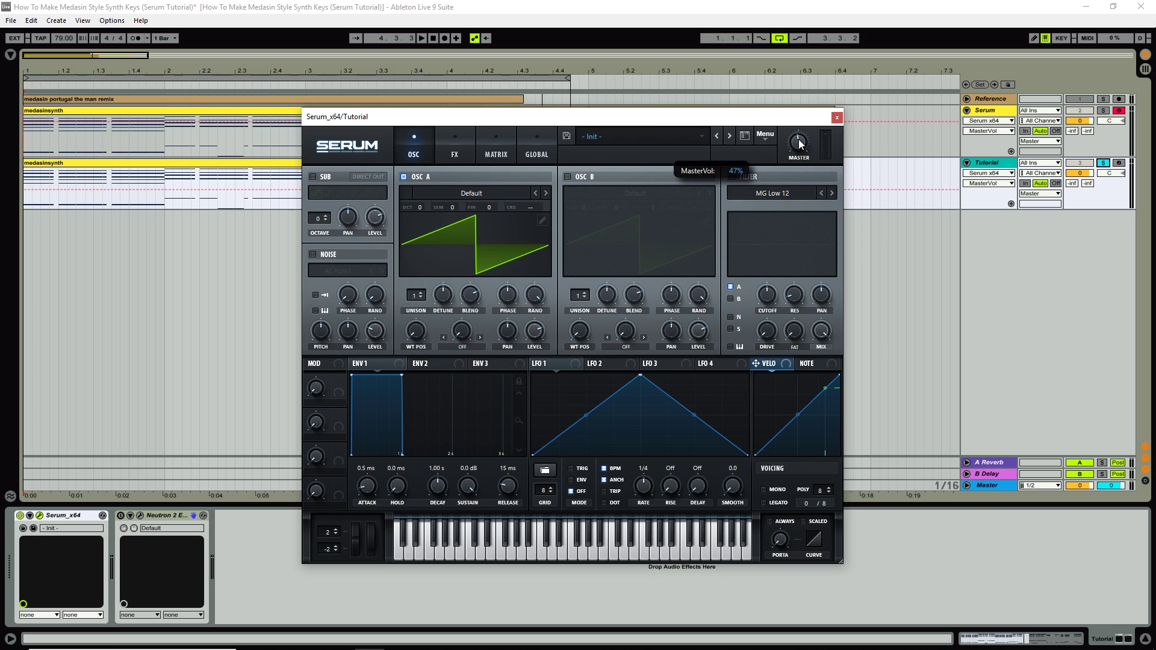
key("space")
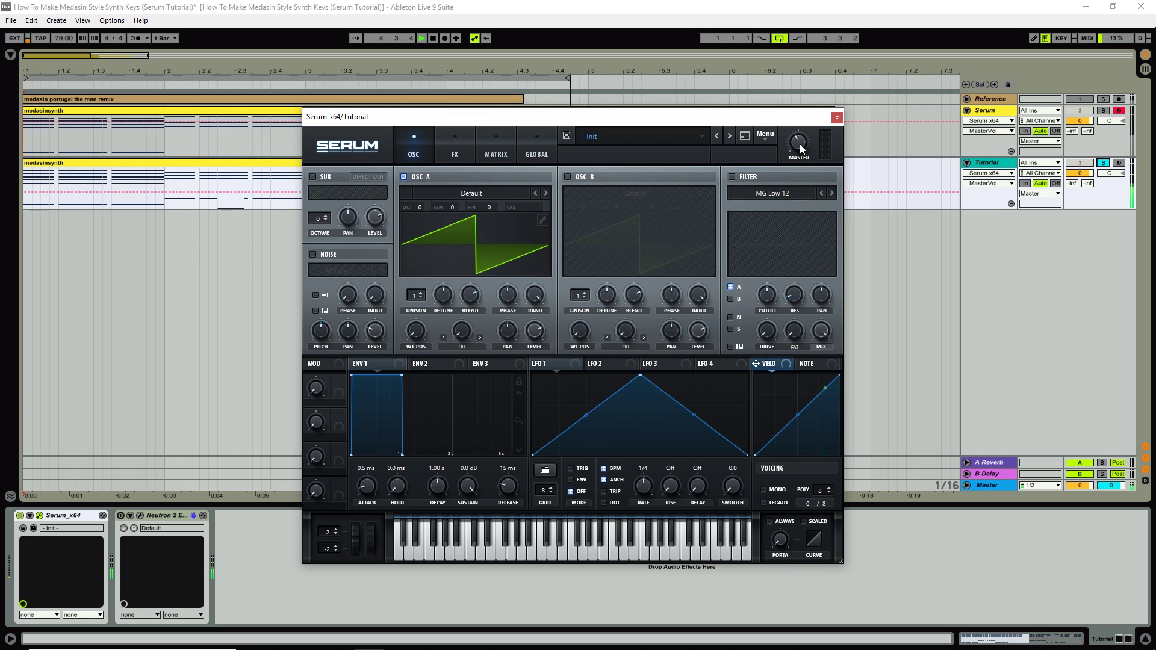
key("space")
Step: Load the Analog_BD_Sin wavetable into Osc A and modulate its level with velocity
left_click(477, 193)
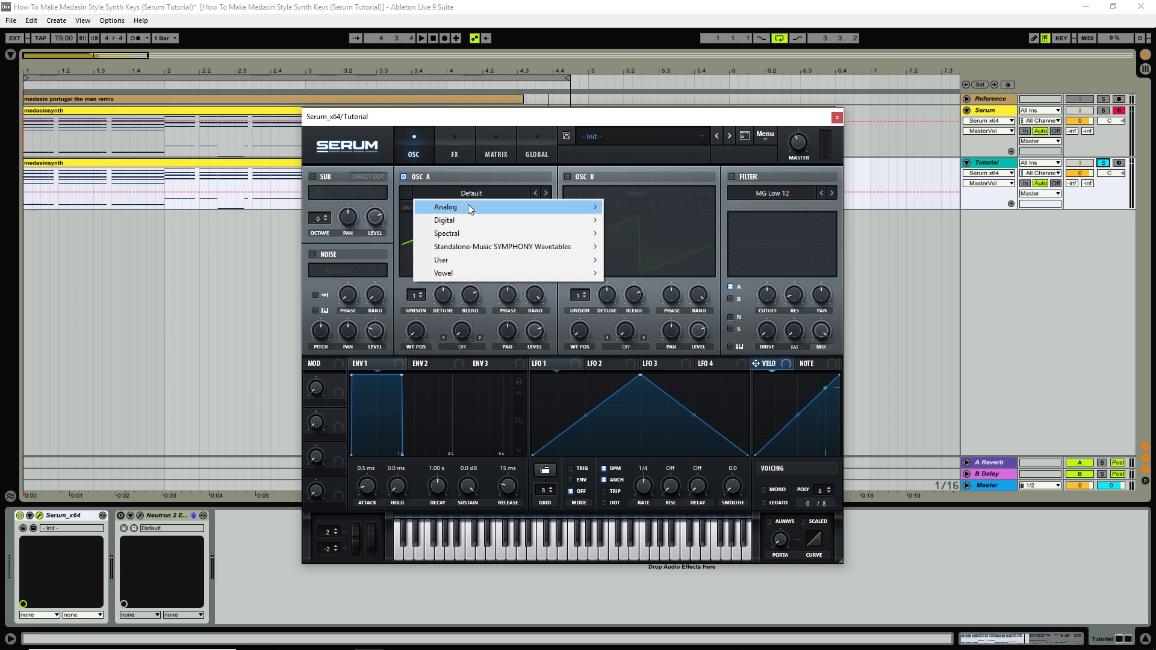
mouse_move(468, 206)
left_click(651, 229)
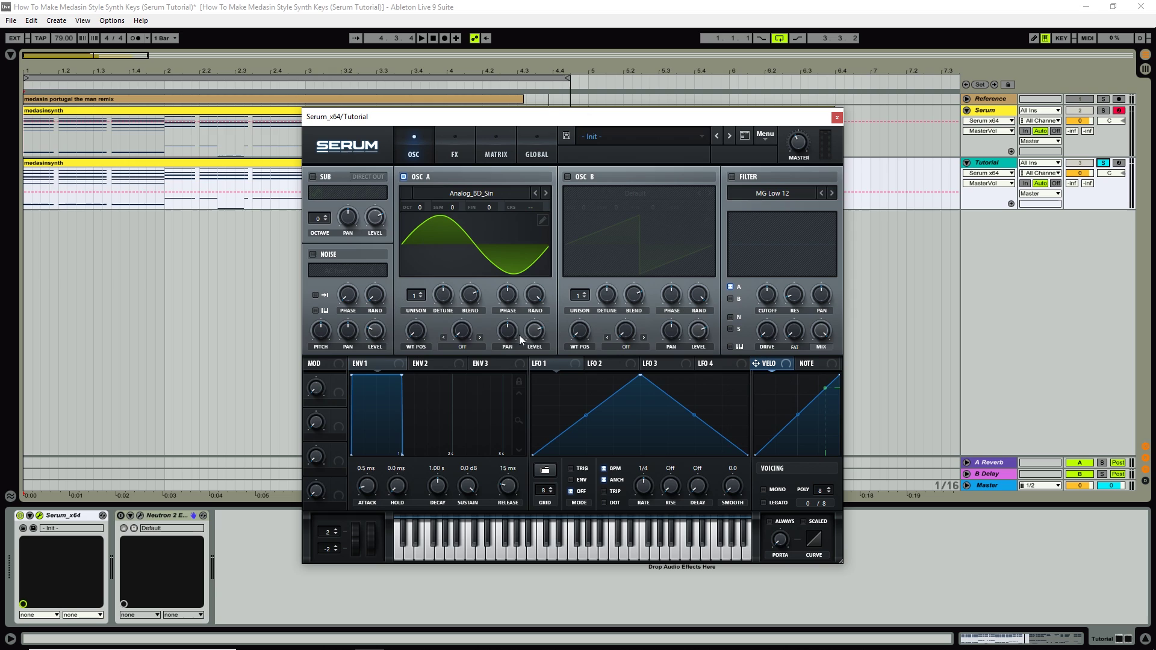
left_click(534, 331)
left_click_drag(727, 360, 526, 325)
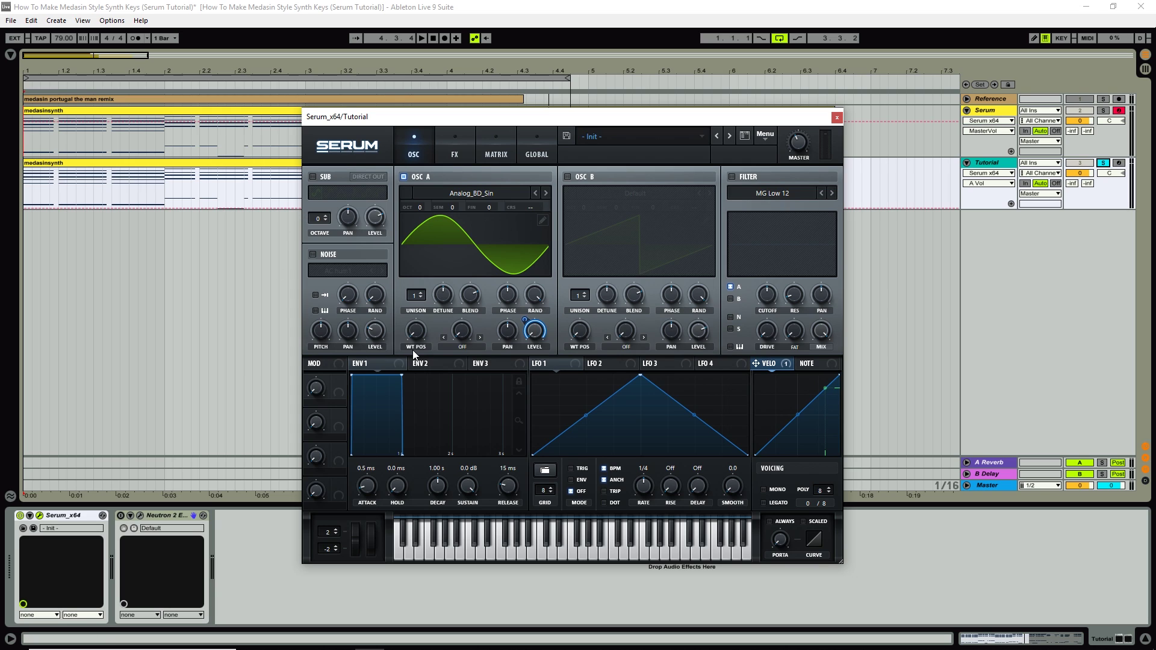
Step: Lower Serum's master volume to about 39% while playback runs
left_click(799, 152)
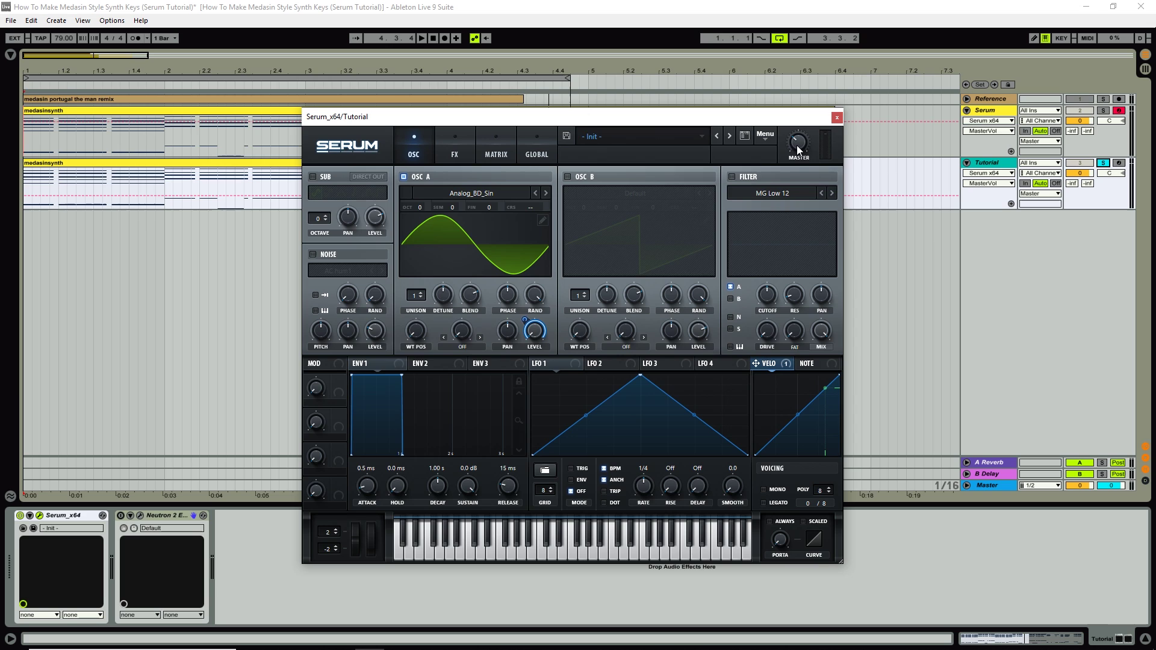
key("space")
left_click_drag(798, 150, 800, 141)
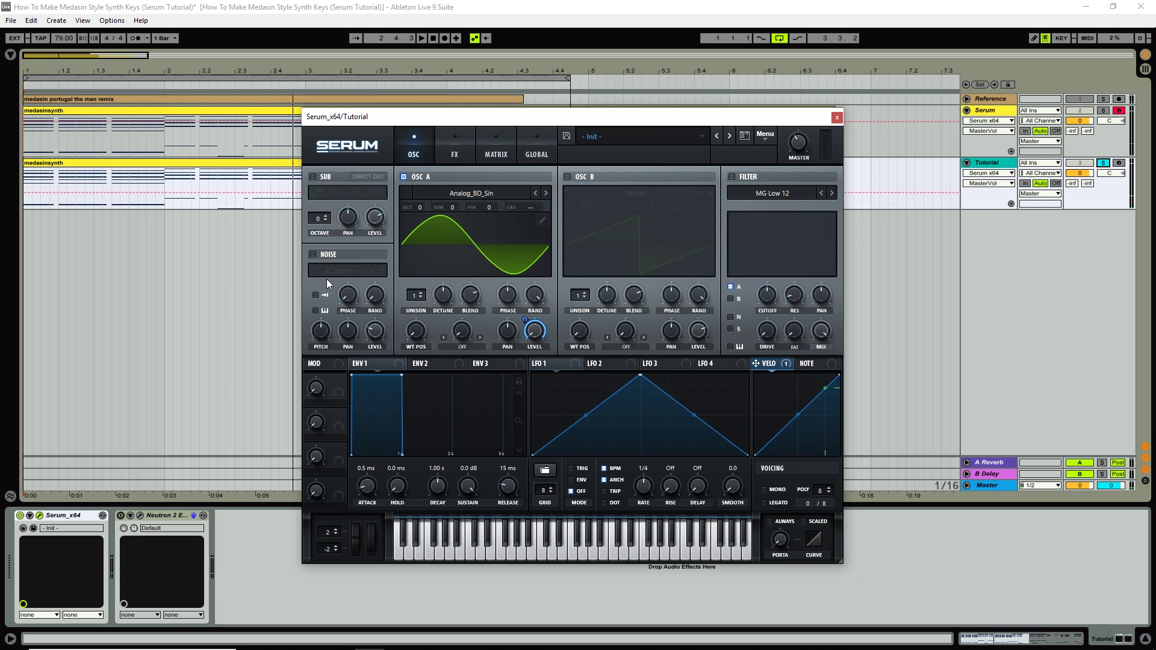
Step: Enable the noise oscillator with the J106 HP sample and velocity-modulated level
left_click(313, 254)
left_click(347, 269)
mouse_move(347, 285)
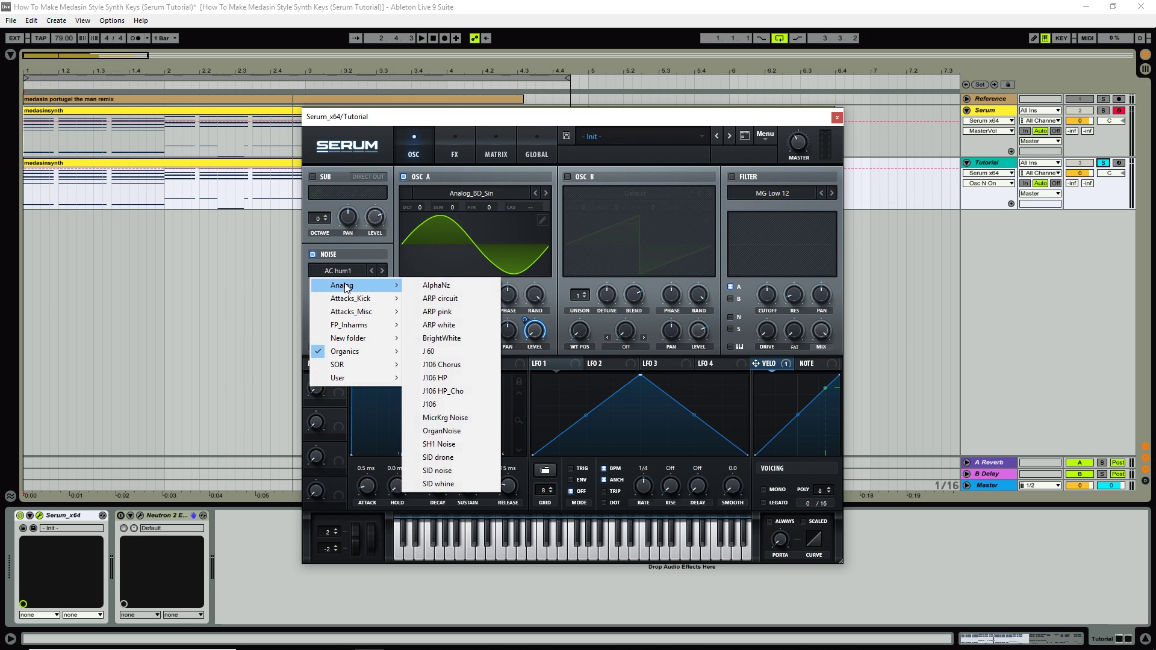
left_click(449, 378)
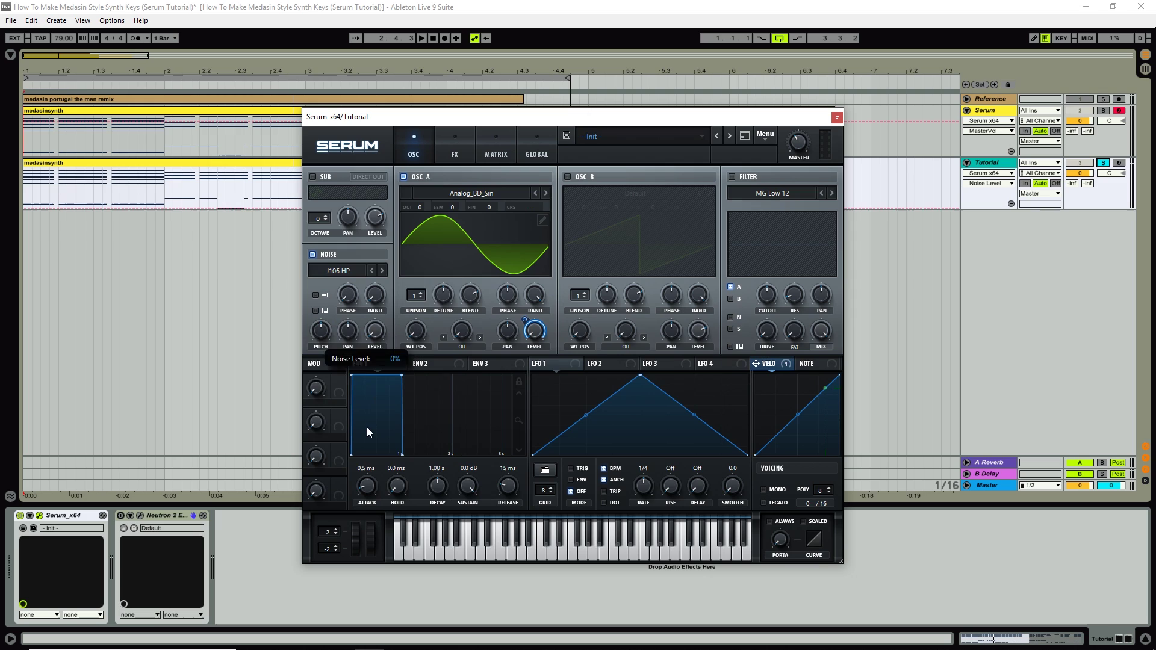
left_click_drag(662, 348, 355, 365)
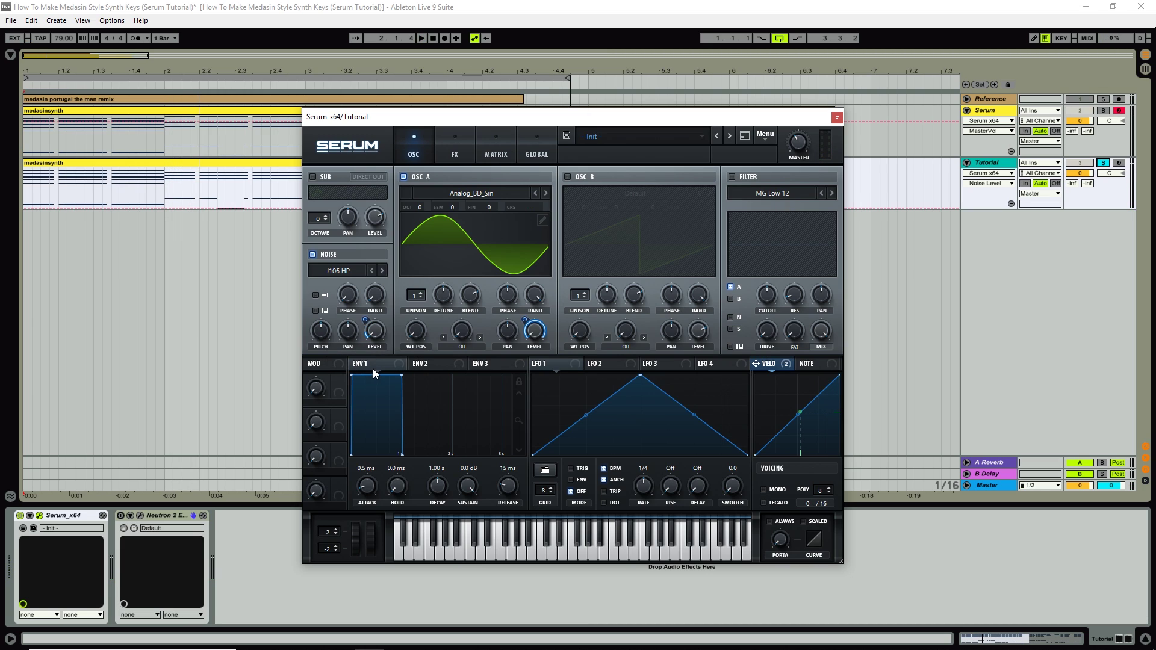
Step: Shape Env 1 into a pluck: 56 ms attack, 1.00 s decay, -∞ sustain, 81 ms release
left_click(374, 363)
mouse_move(367, 482)
left_mouse_down()
mouse_move(370, 467)
mouse_move(367, 486)
left_mouse_up()
left_click_drag(352, 431, 376, 441)
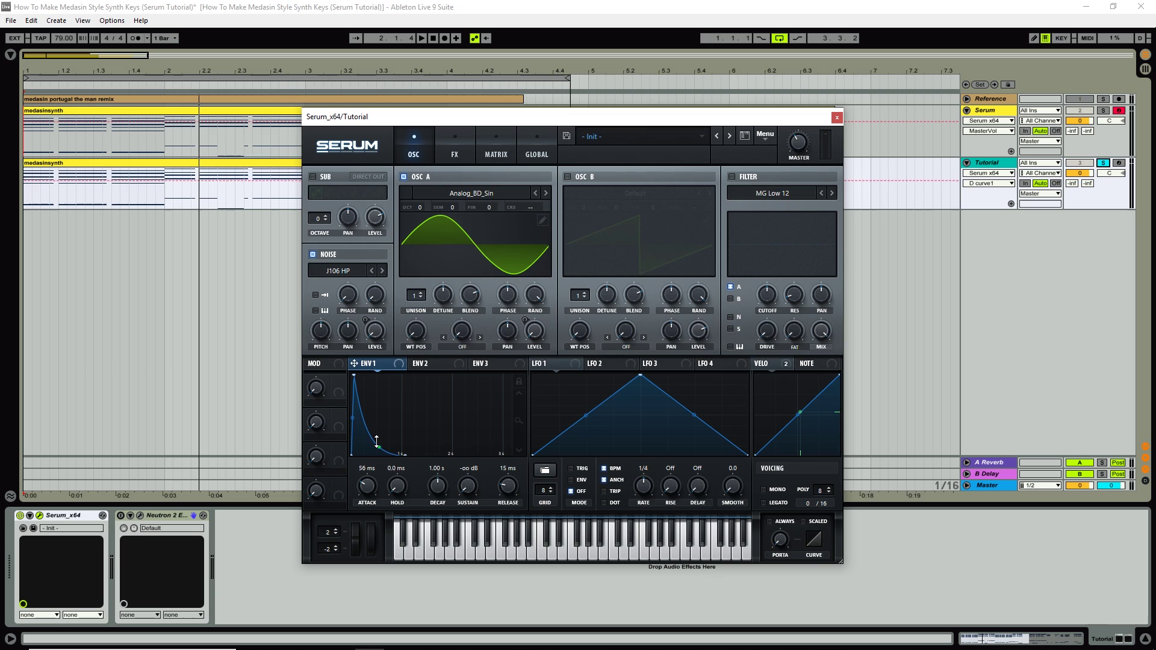
left_click_drag(508, 486, 512, 479)
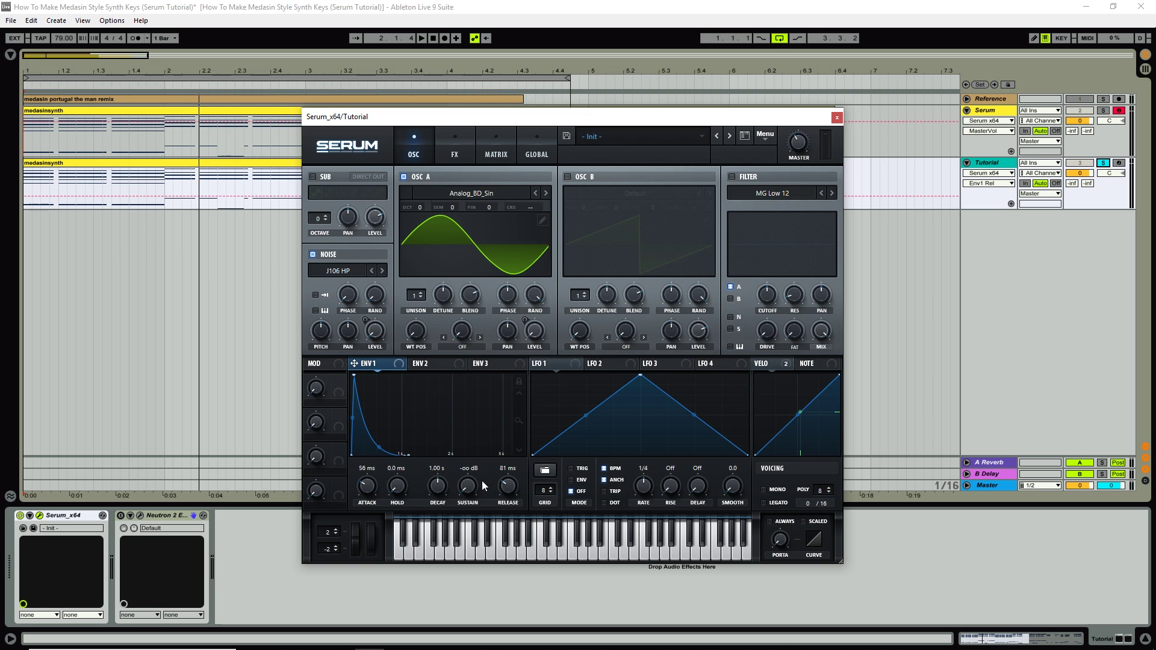
key("space")
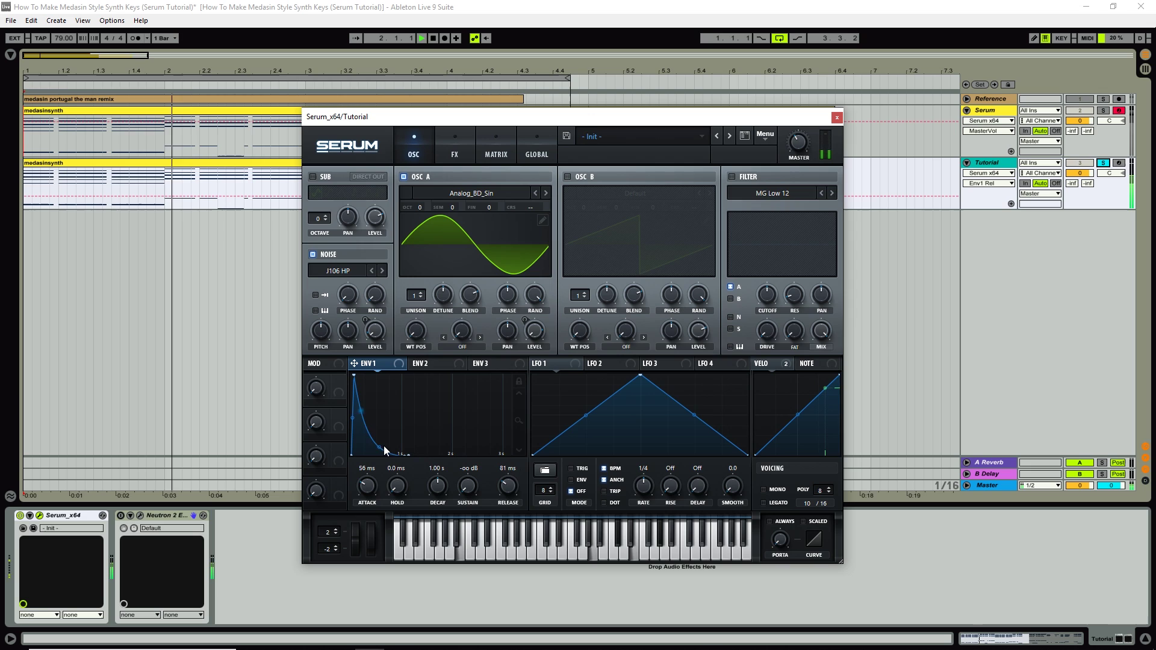
left_click_drag(378, 446, 373, 441)
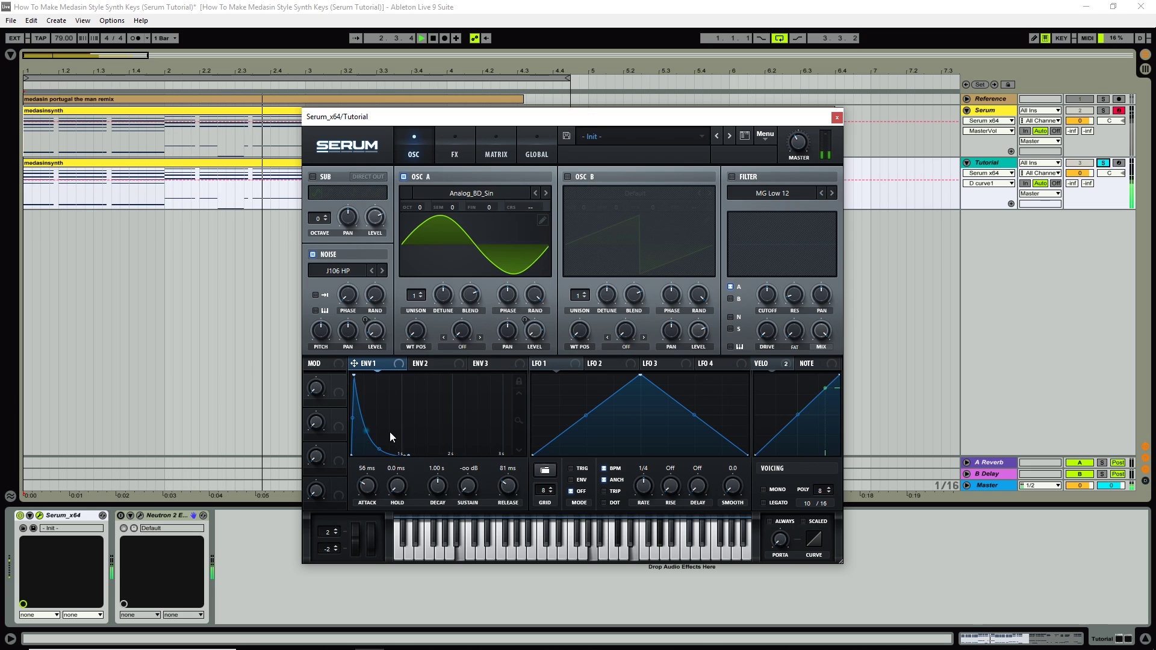
left_click(798, 148)
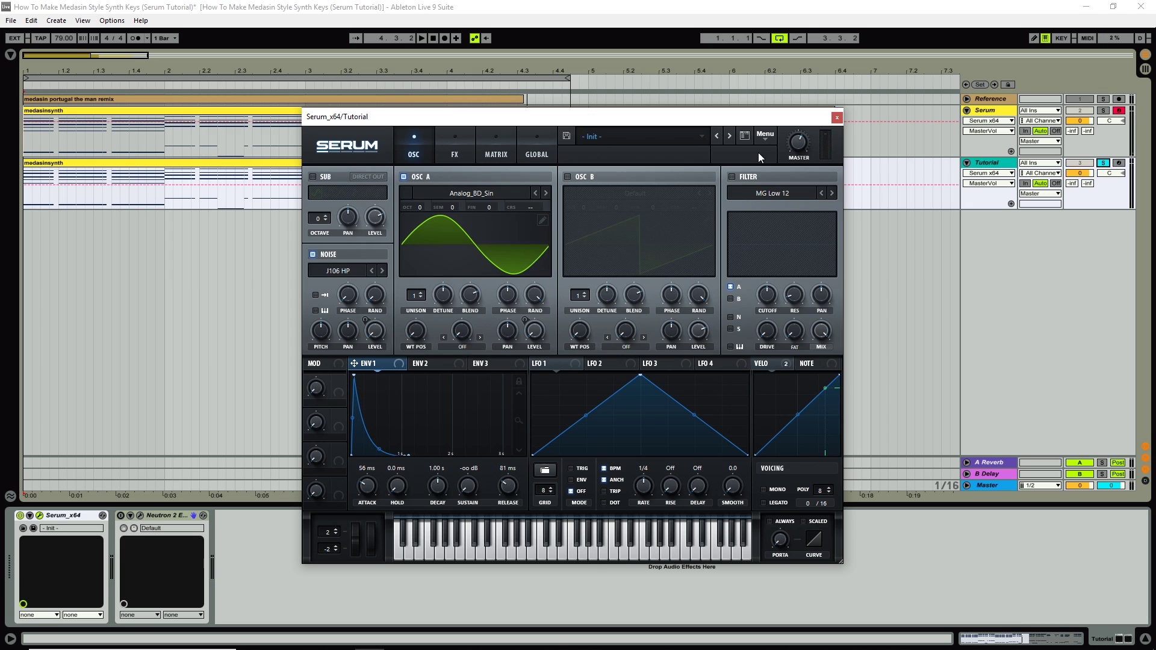
Step: Enable the MG Low 18 low-pass filter with cutoff near 561 Hz and audition it
left_click(734, 176)
left_click(831, 194)
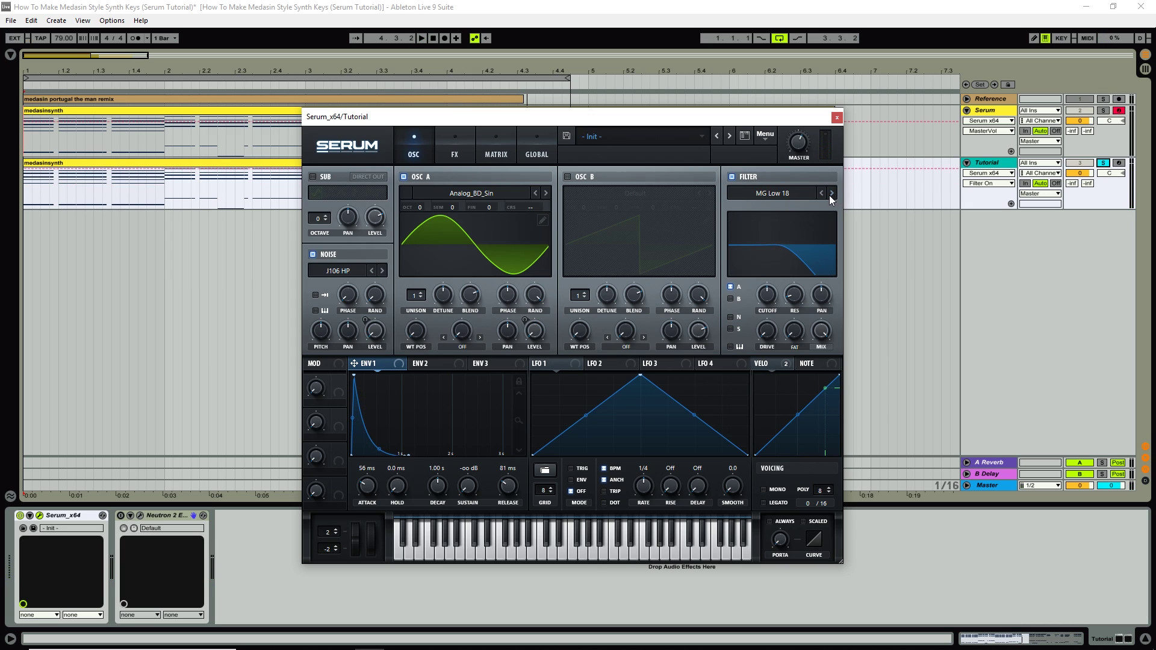
left_click(767, 296)
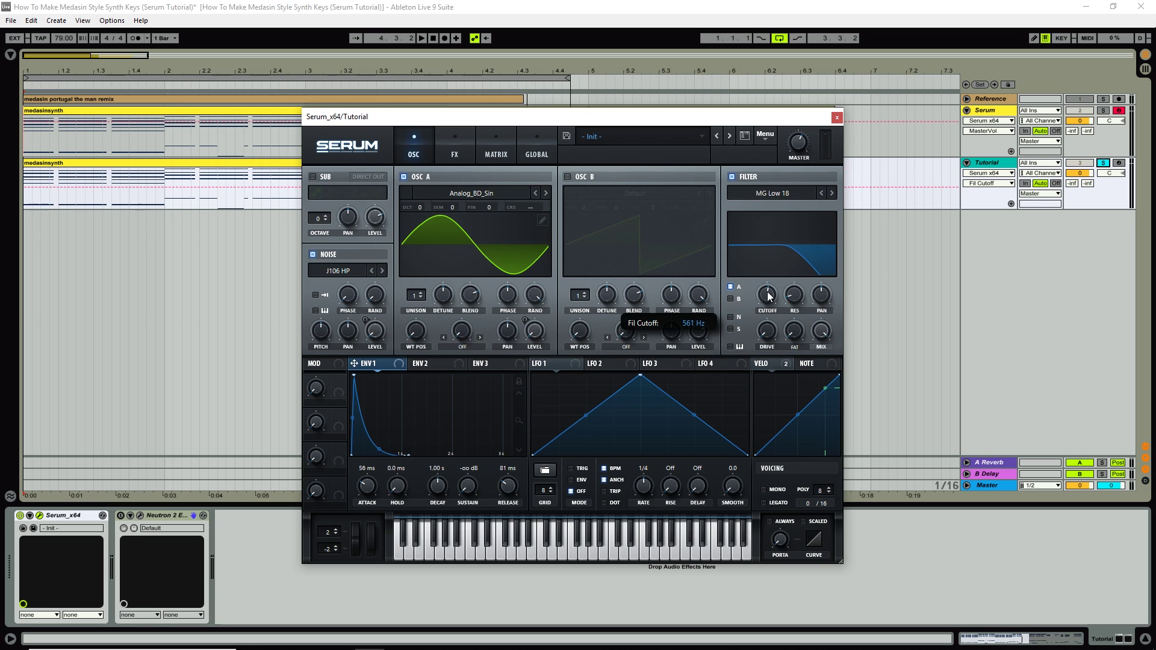
key("space")
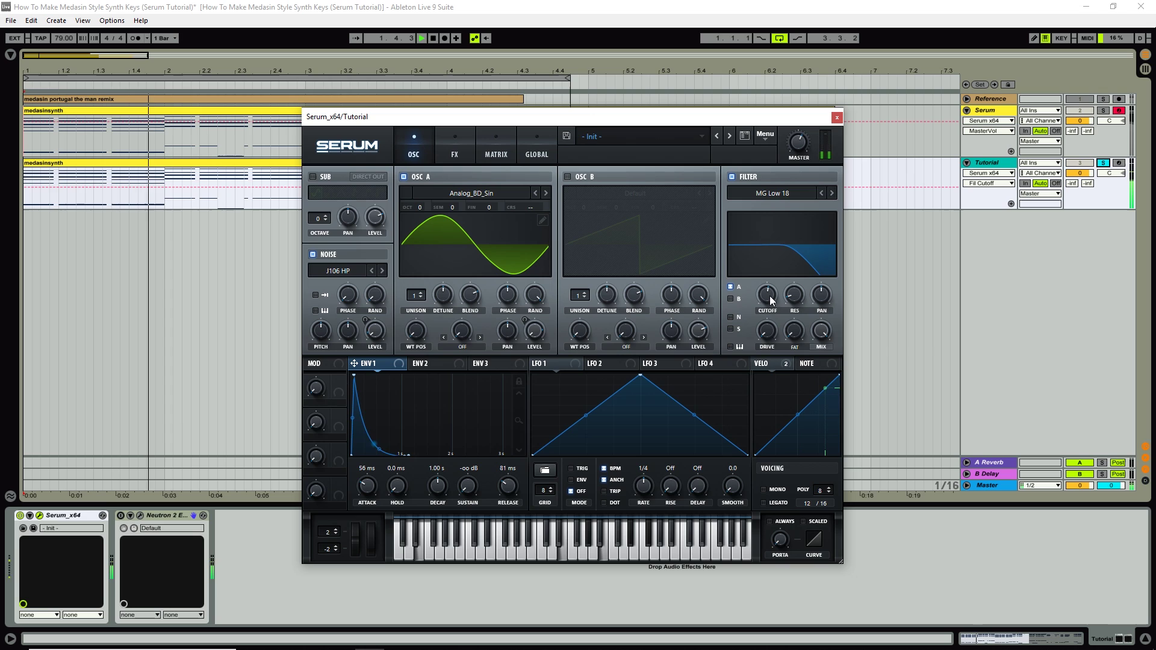
mouse_move(767, 363)
key("space")
Step: Reduce velocity's modulation of noise level to 10 and audition the result
left_click(768, 362)
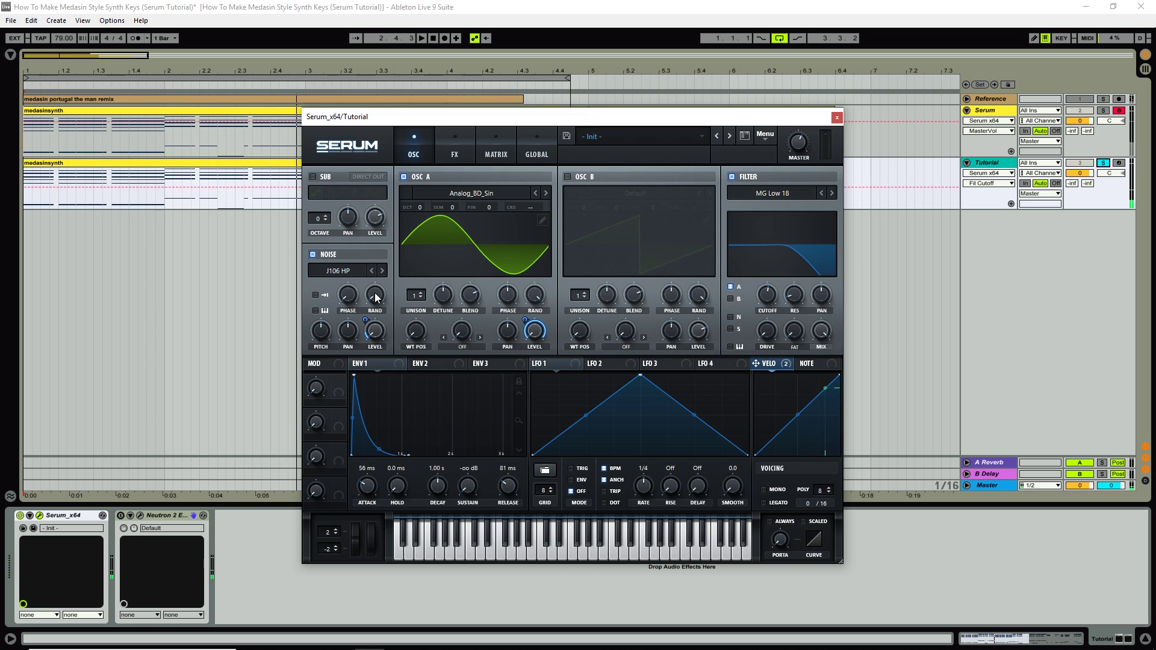
mouse_move(369, 320)
left_click_drag(369, 319, 369, 323)
key("space")
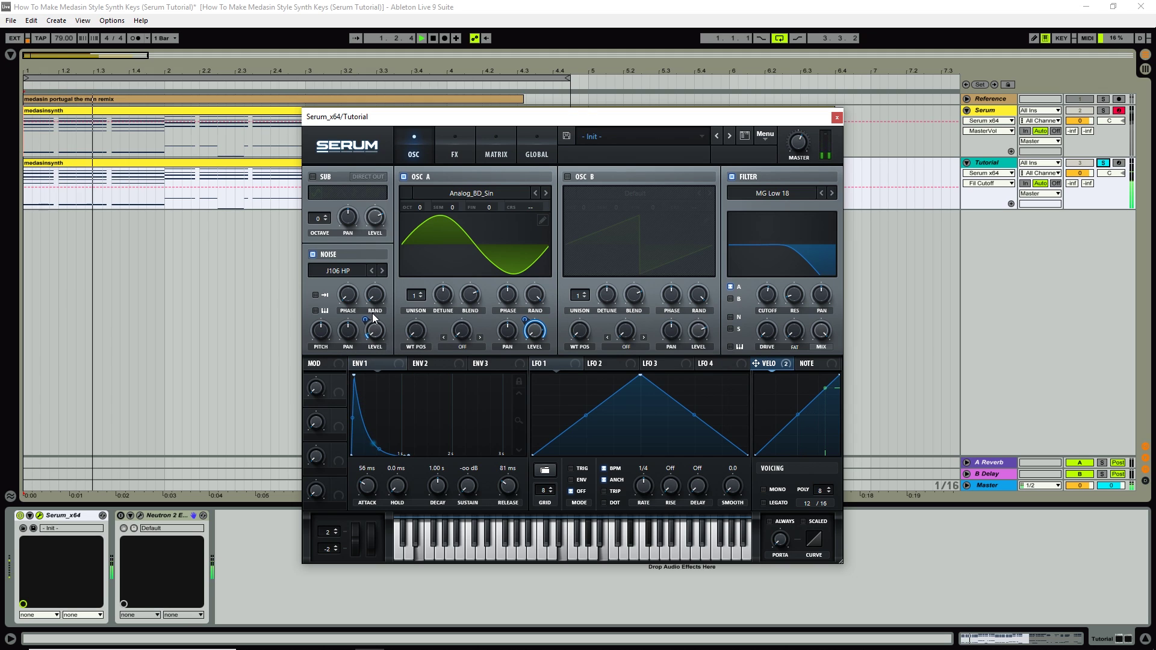
left_click(797, 144)
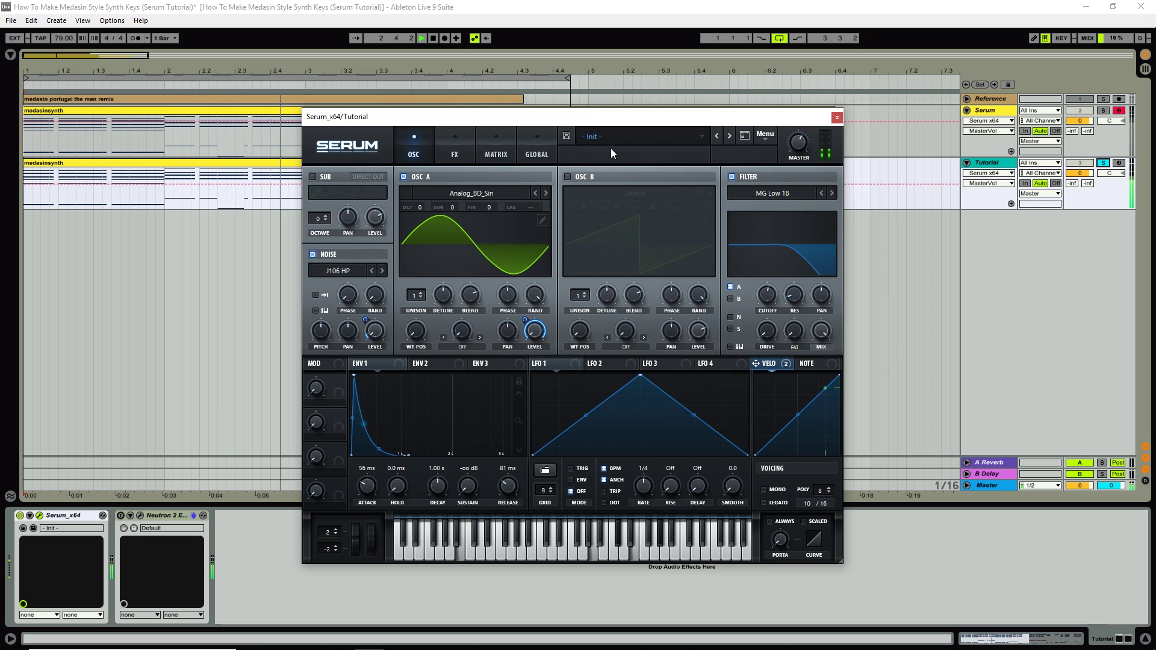
key("space")
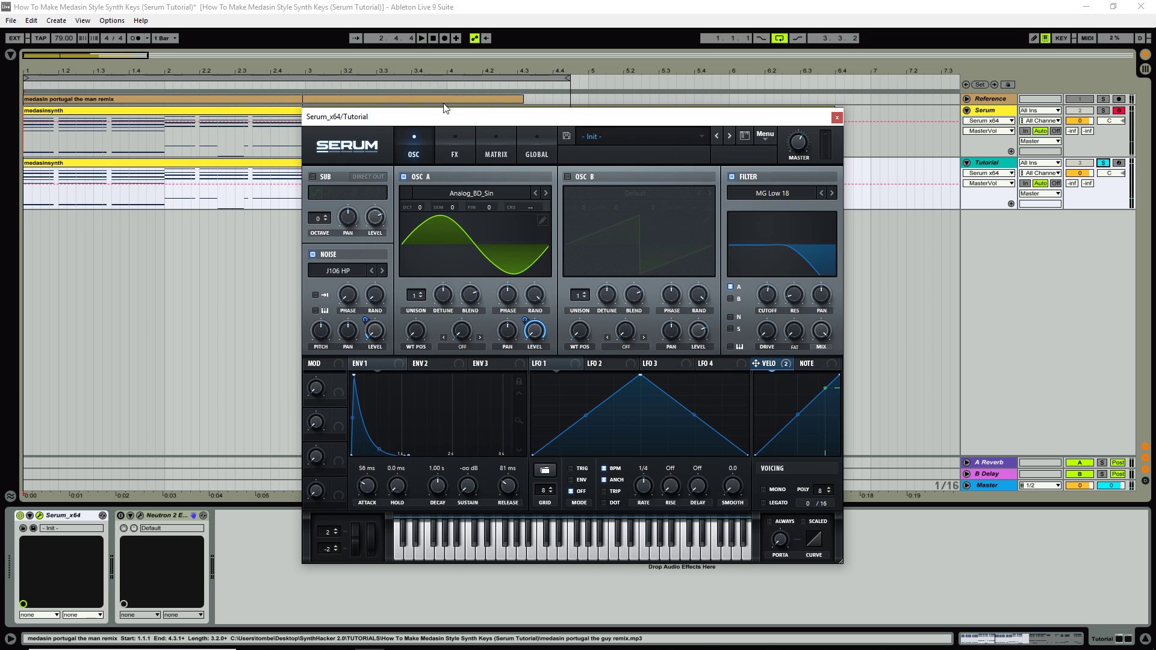
left_click(455, 144)
Step: Add Downsample distortion with about 19% drive and 58% mix, auditioning it
left_click(317, 198)
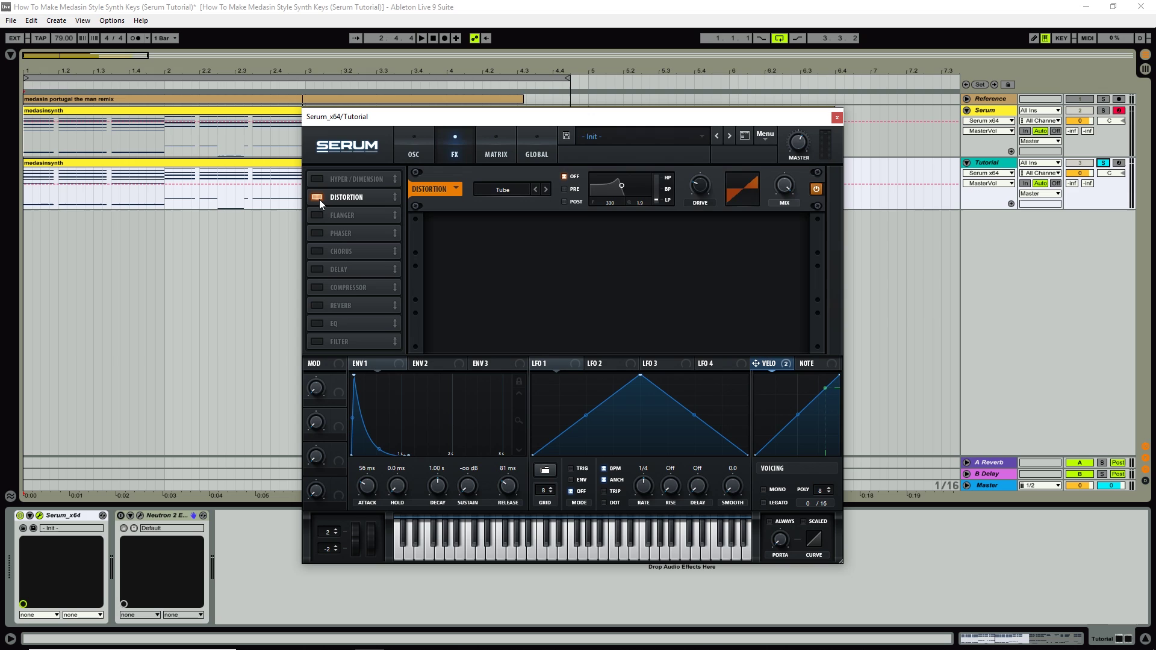
left_click(515, 190)
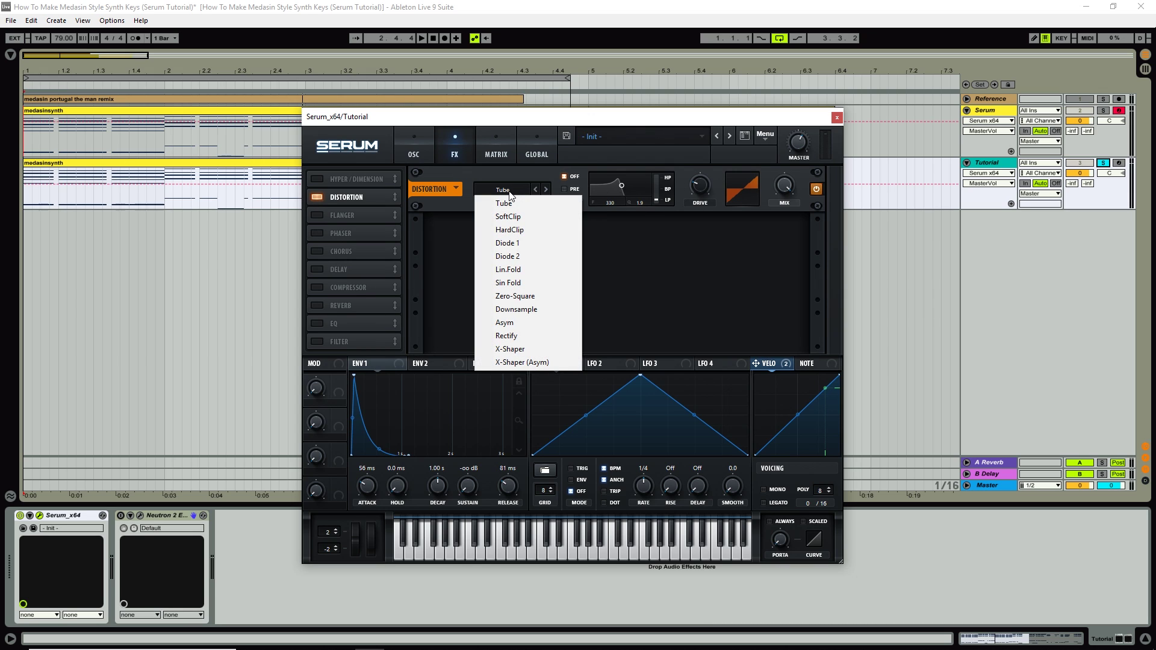
left_click(522, 310)
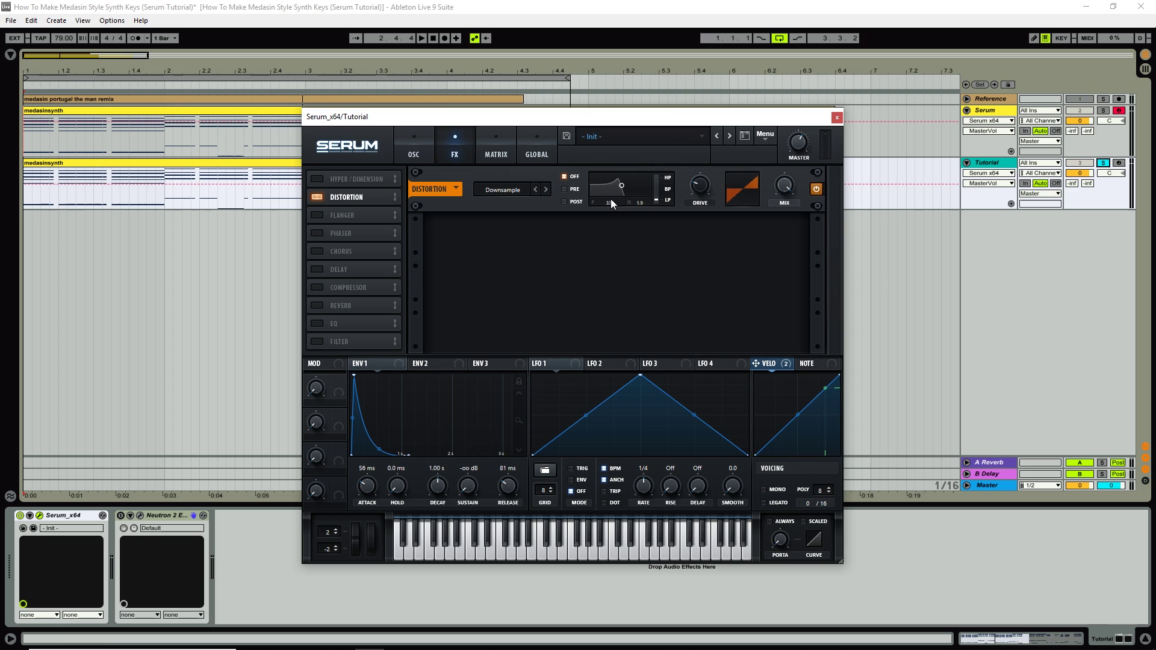
left_click(694, 193)
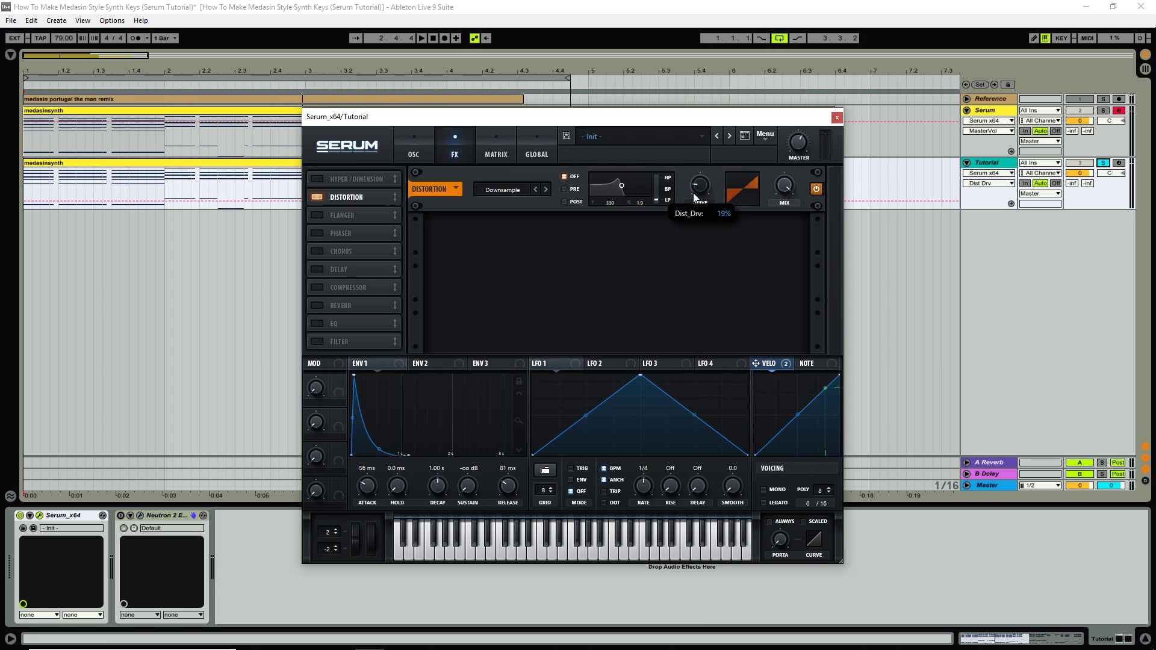
left_click(784, 186)
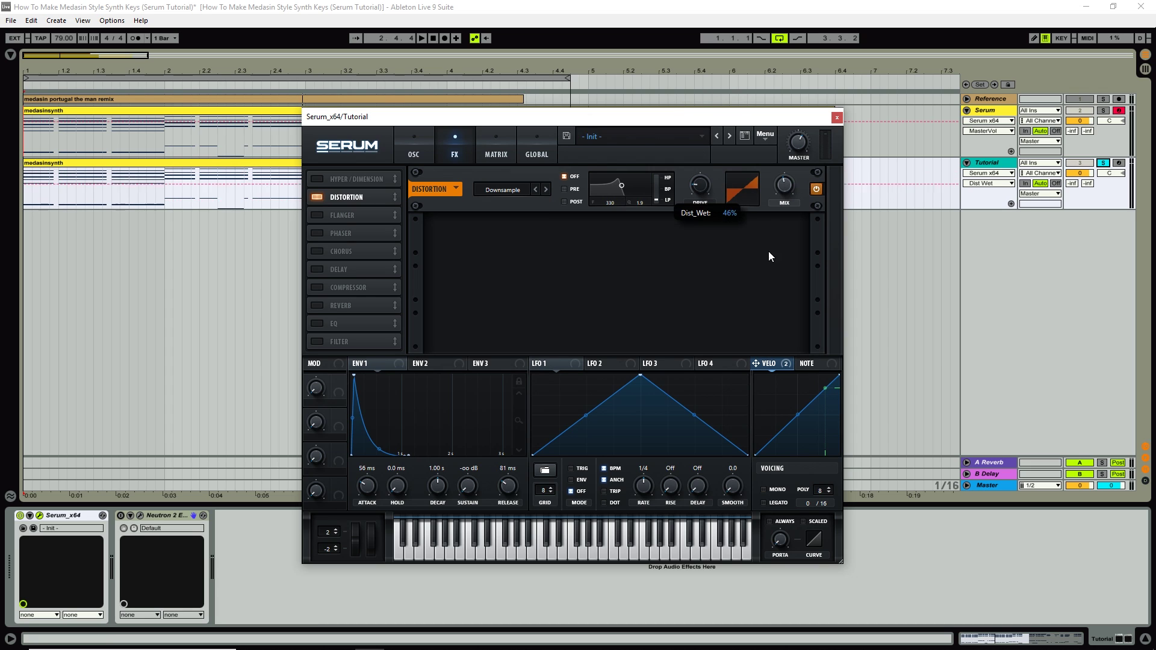
key("space")
left_click_drag(769, 317, 771, 209)
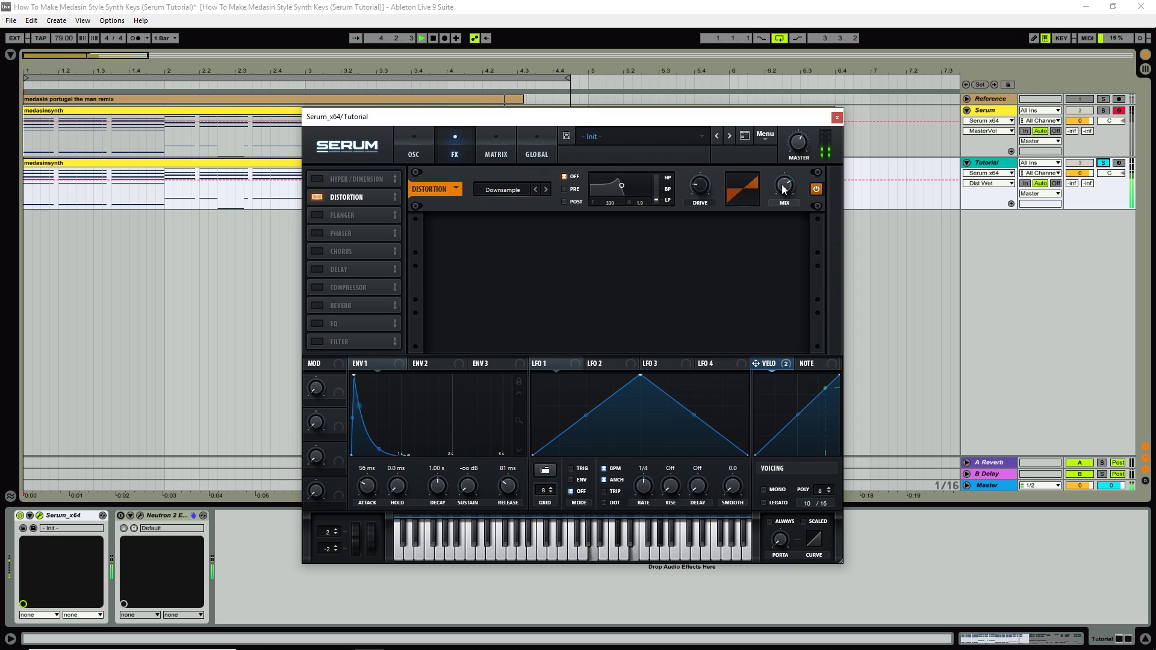
key("space")
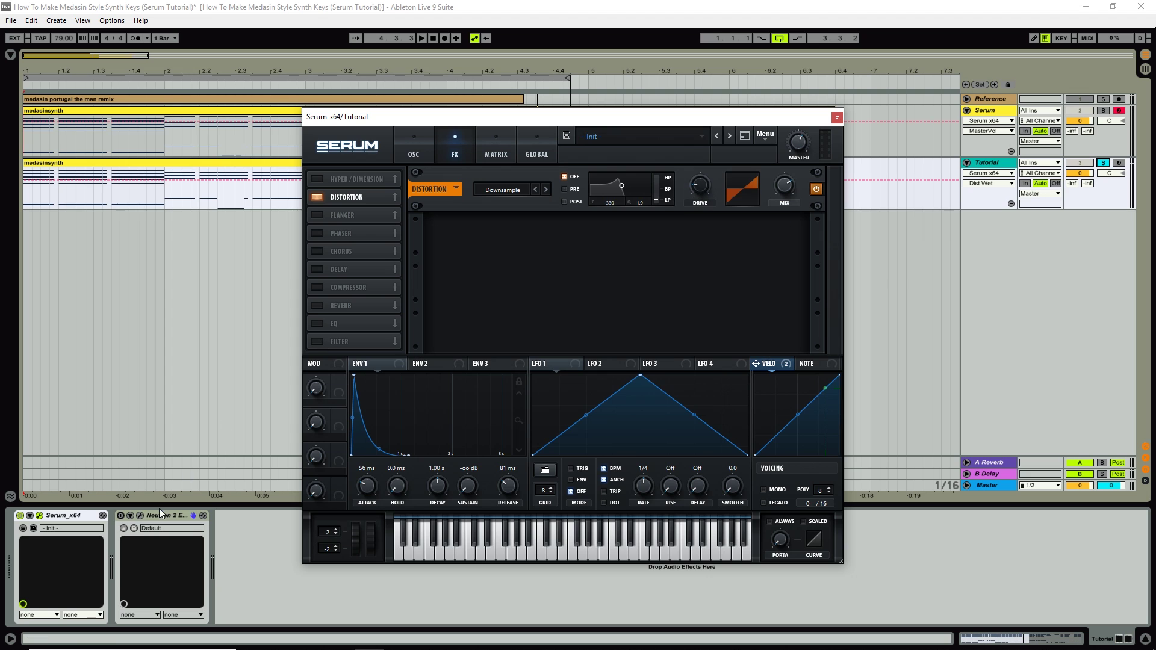
Step: Watch the Neutron 2 equalizer's analyser during playback, then close its window
left_click(137, 516)
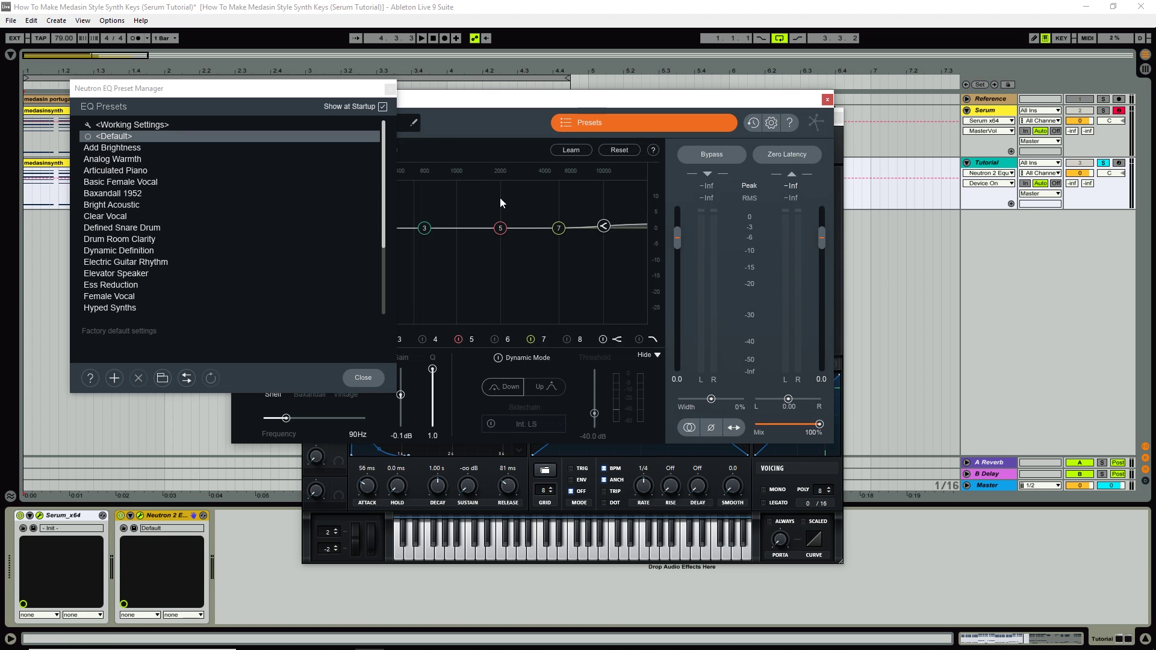
left_click(394, 91)
key("space")
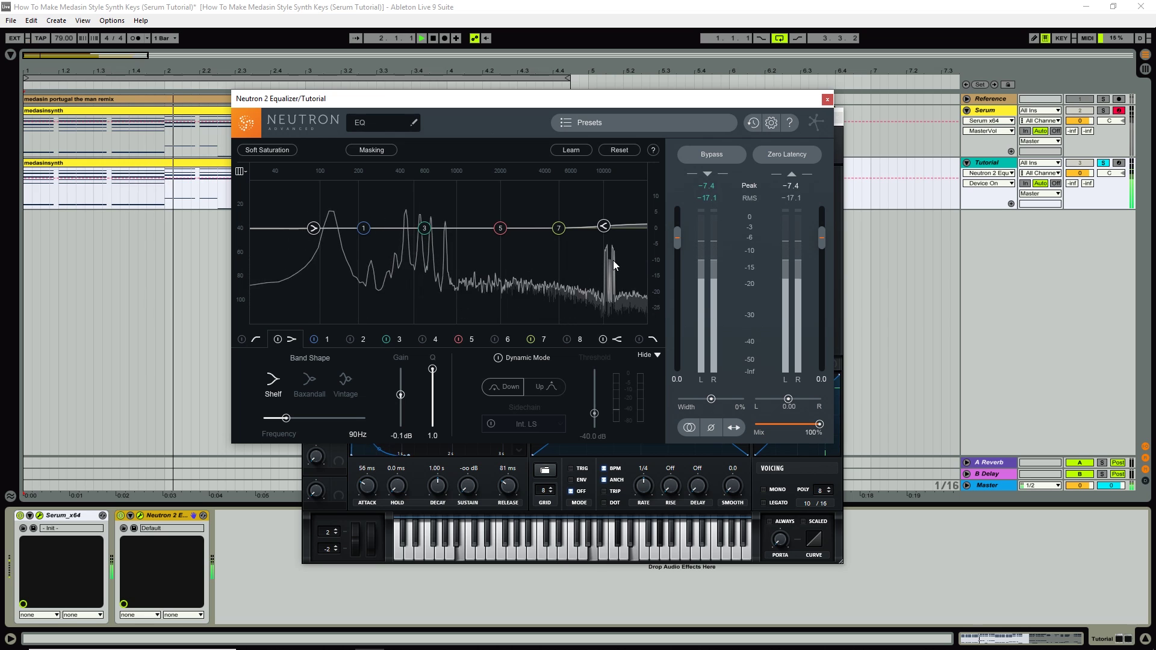
key("space")
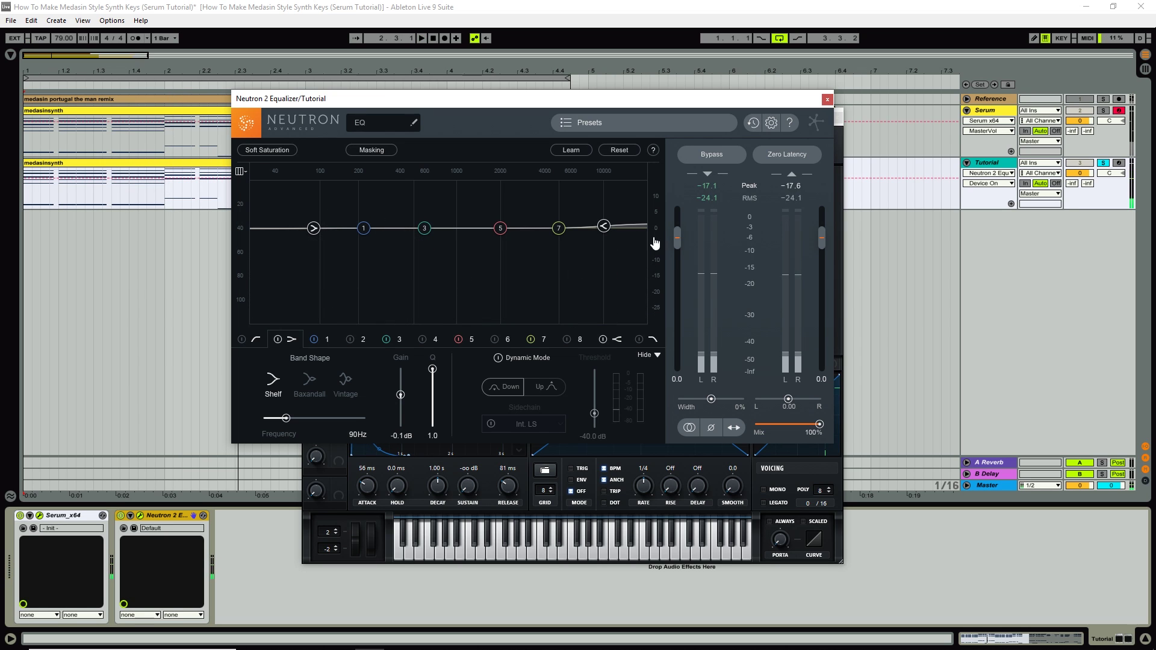
left_click(827, 99)
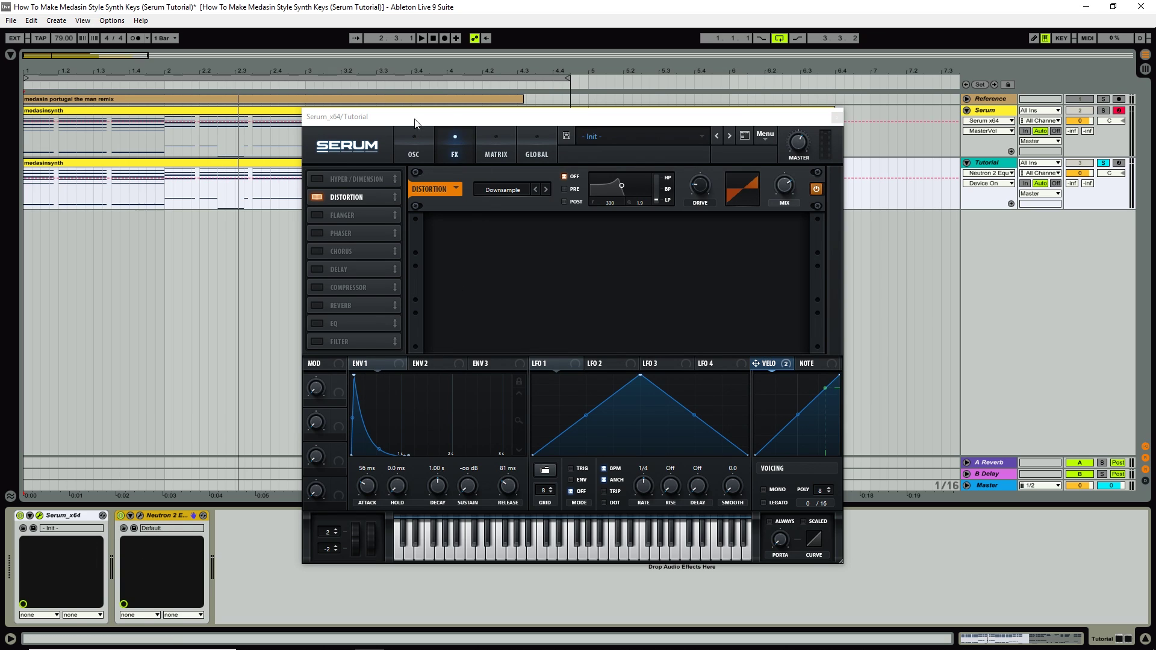
Step: Enable Hyper/Dimension with a lowered mix and adjusted size, and audition it
left_click(316, 179)
left_click_drag(642, 184, 620, 268)
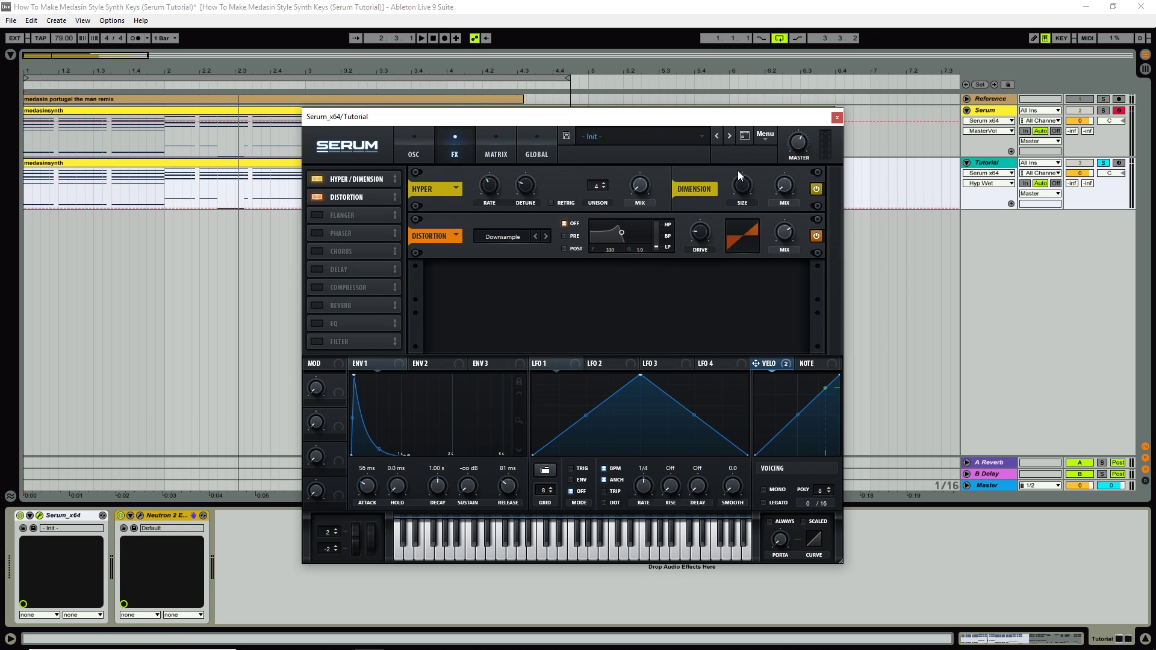
left_click_drag(742, 186, 787, 189)
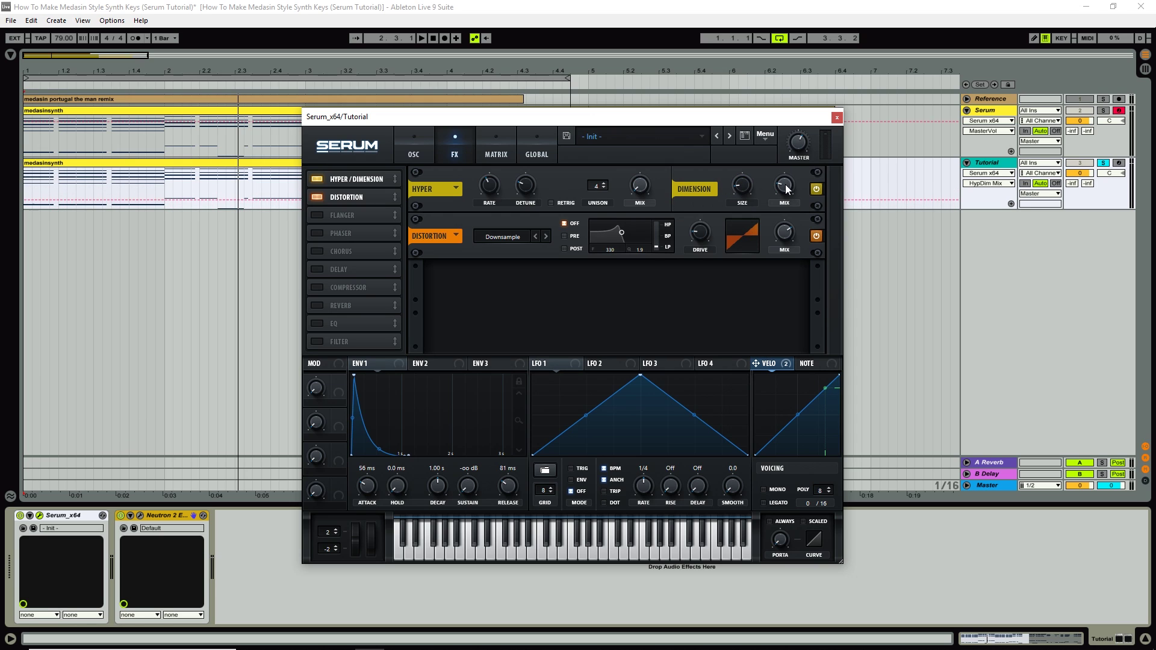
key("space")
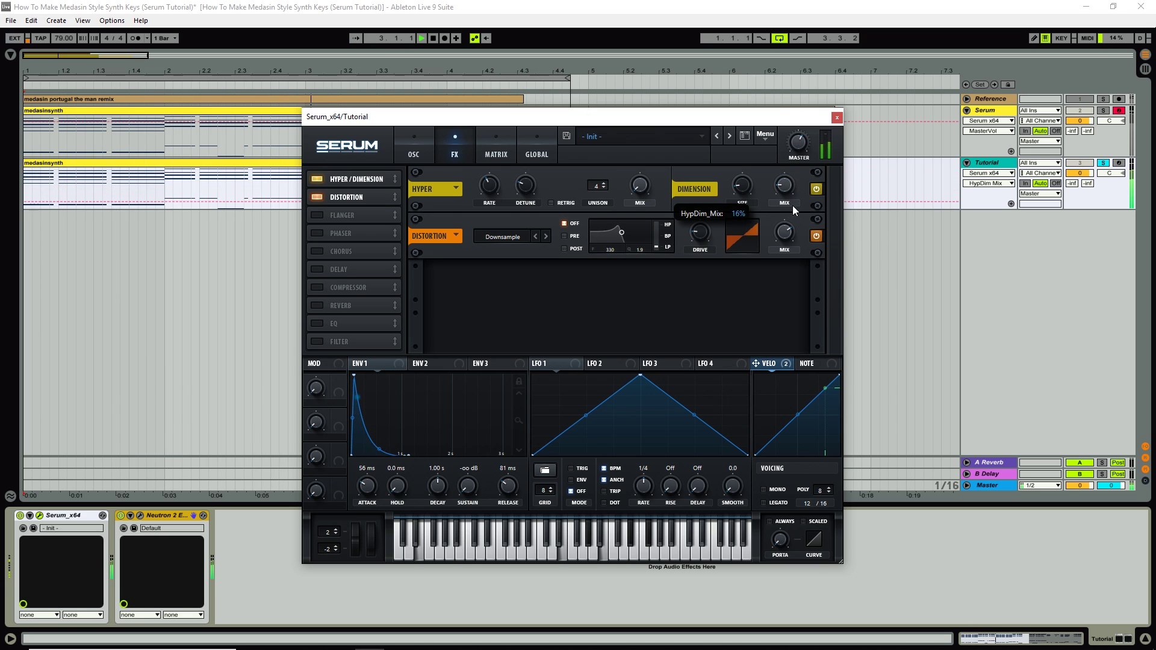
key("space")
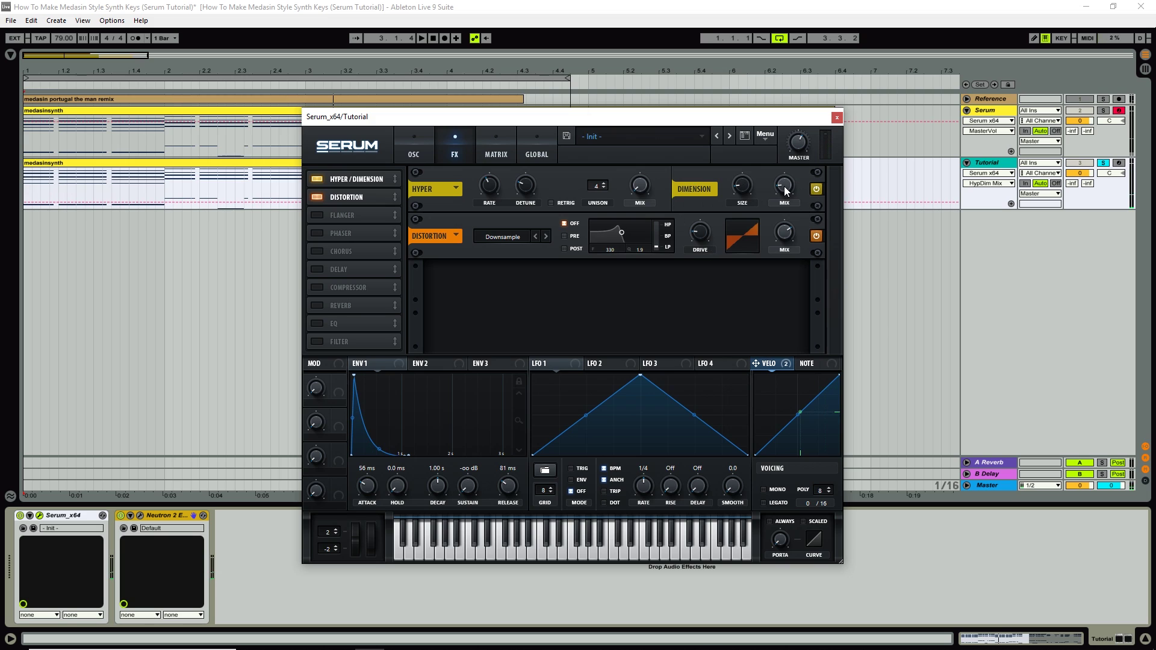
Step: Enable Chorus and lower its mix to about 14% while playing
left_click(318, 253)
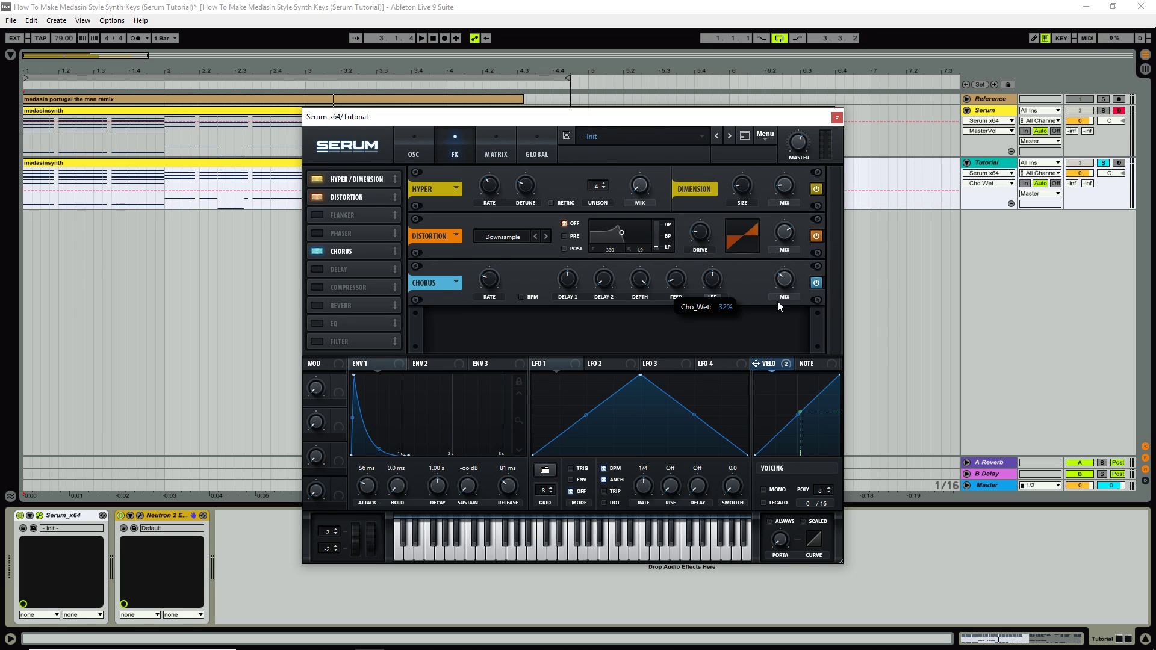
key("space")
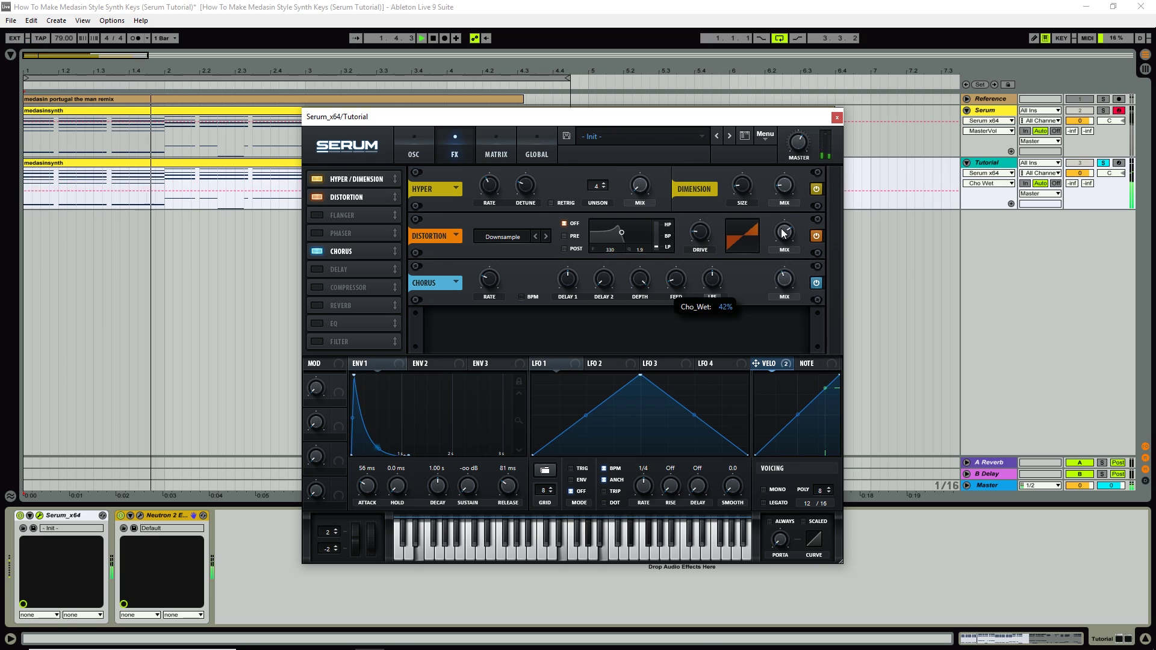
scroll(784, 272, "down", 5)
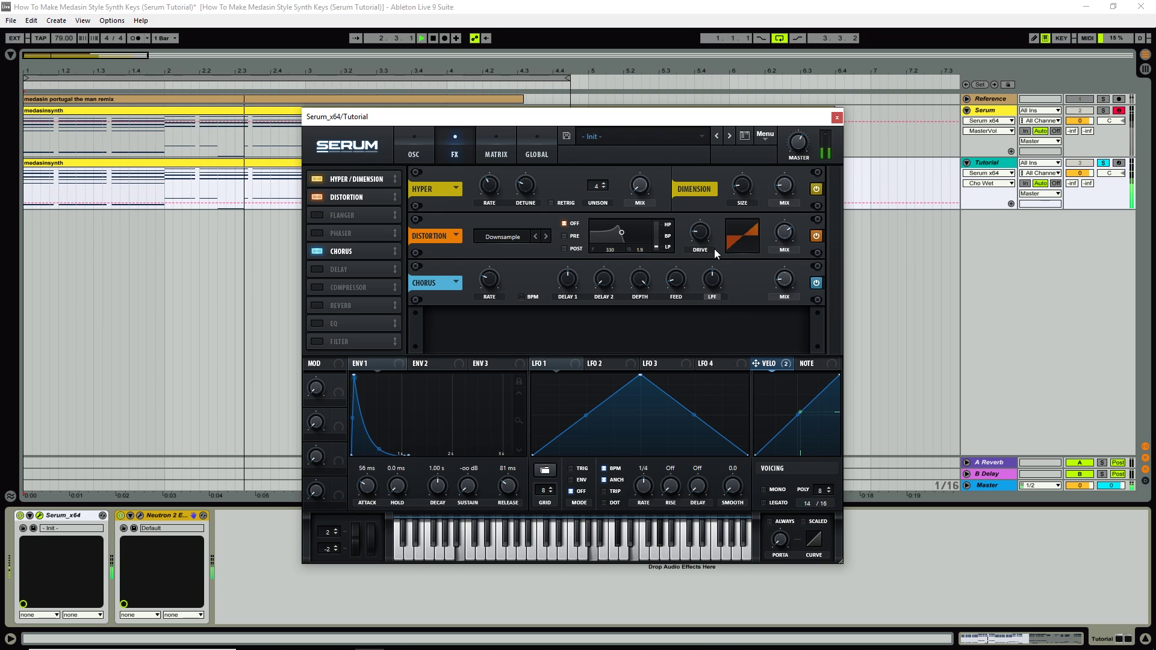
key("space")
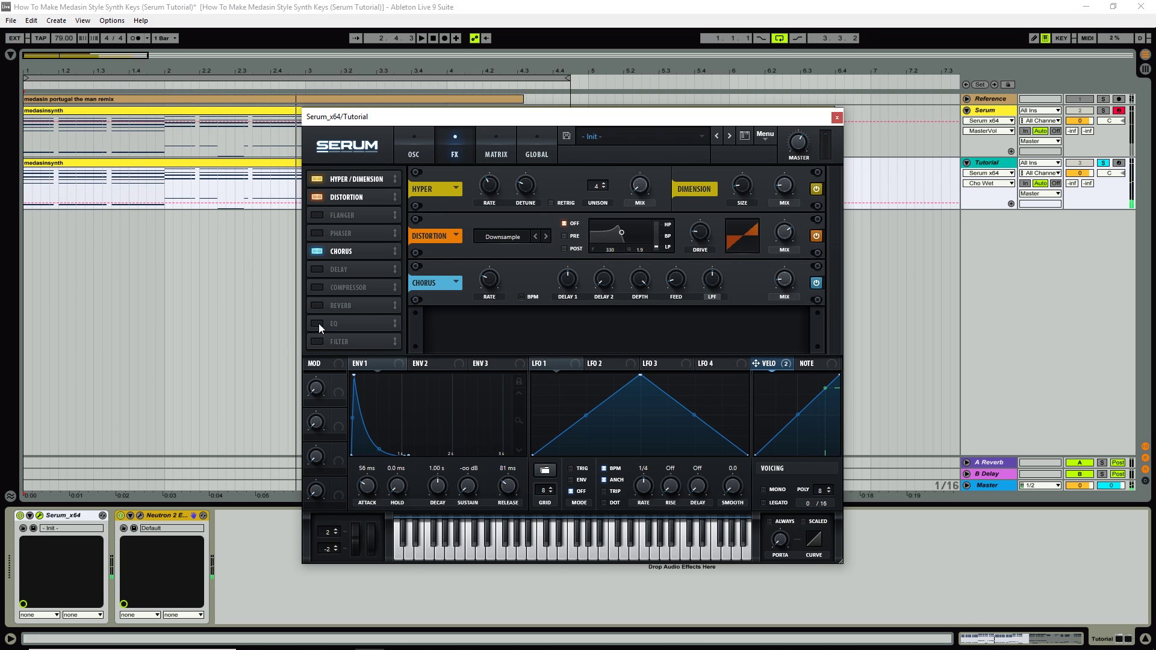
Step: Enable Serum's EQ effect and boost its high shelf, settling on about 6 dB after auditioning
left_click(317, 324)
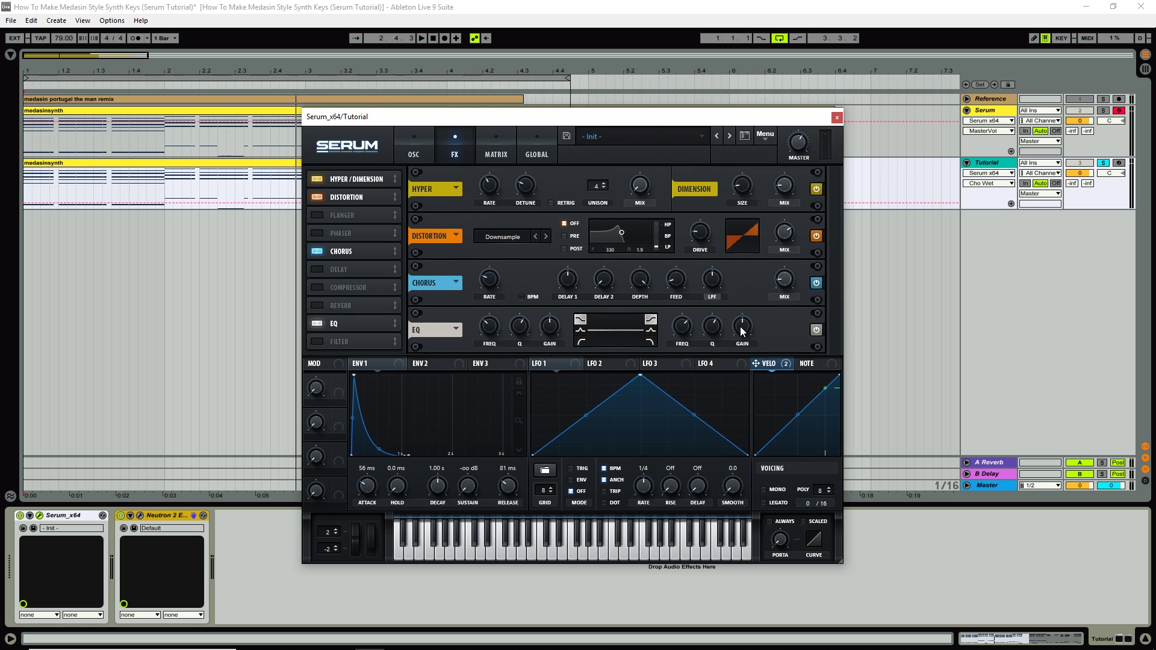
left_click_drag(742, 332, 741, 322)
left_click(687, 327)
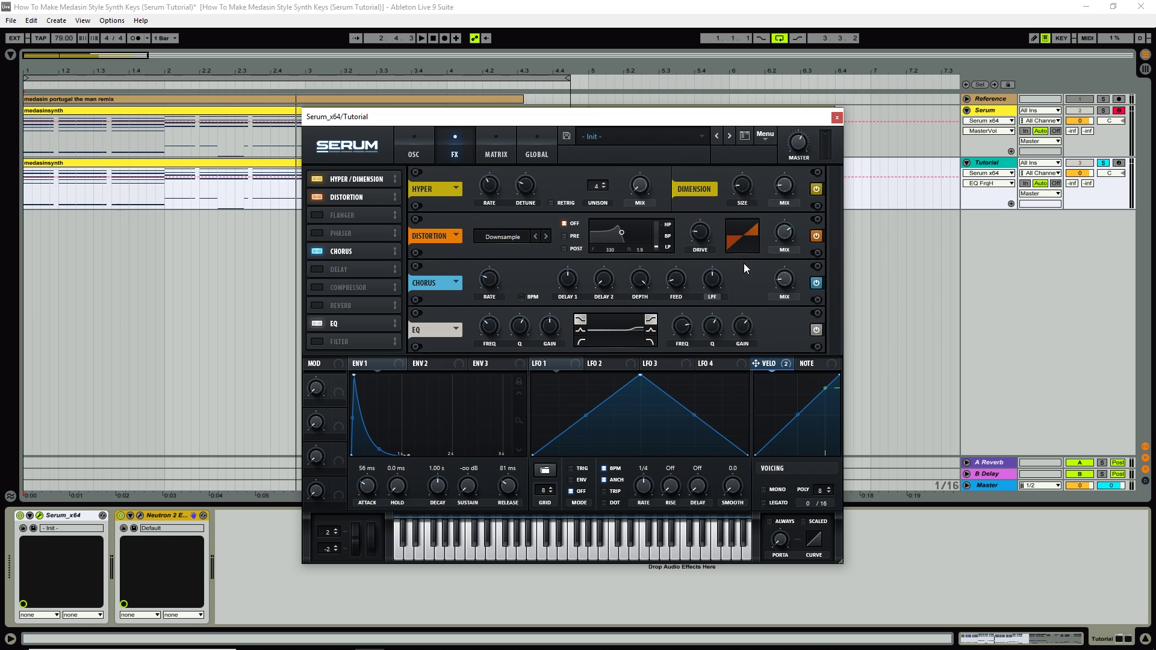
key("space")
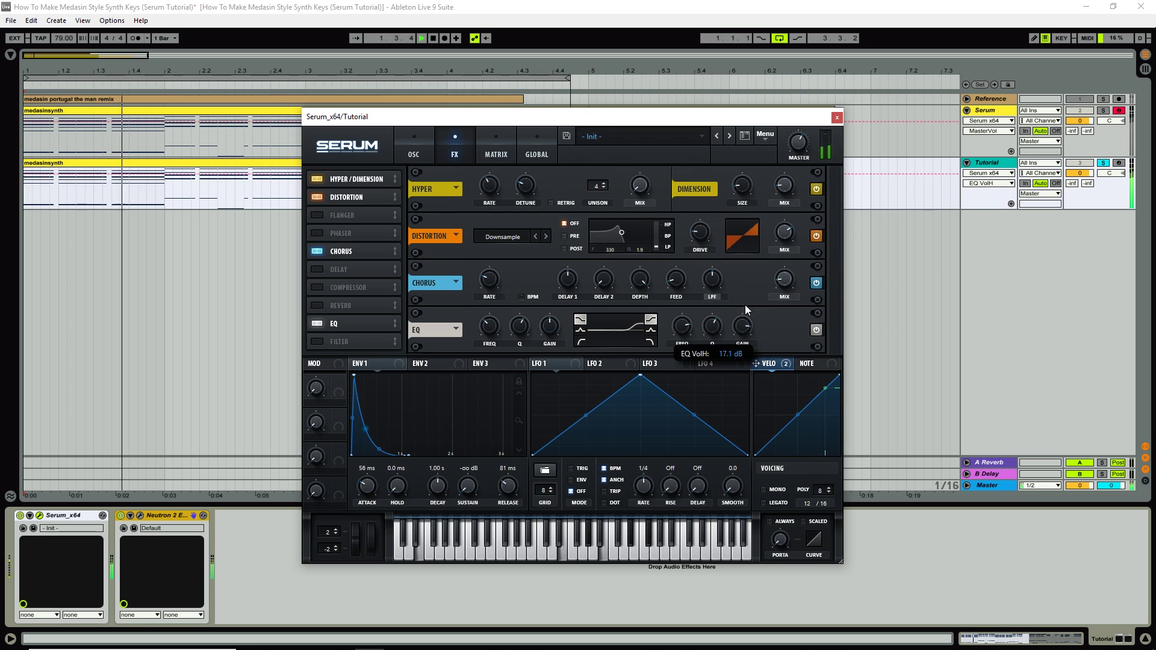
mouse_move(742, 326)
left_mouse_down()
mouse_move(751, 335)
mouse_move(734, 319)
left_mouse_up()
Step: Stop playback, then replay and stop the clip to audition the velocity-modulated EQ high gain
key("space")
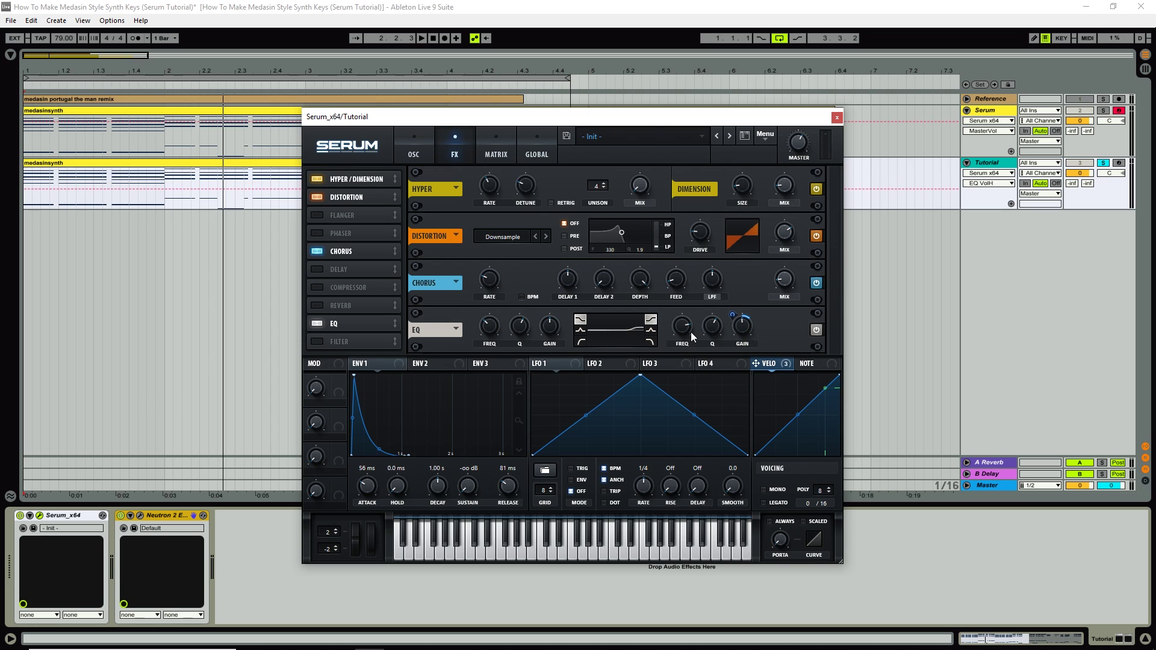
key("space")
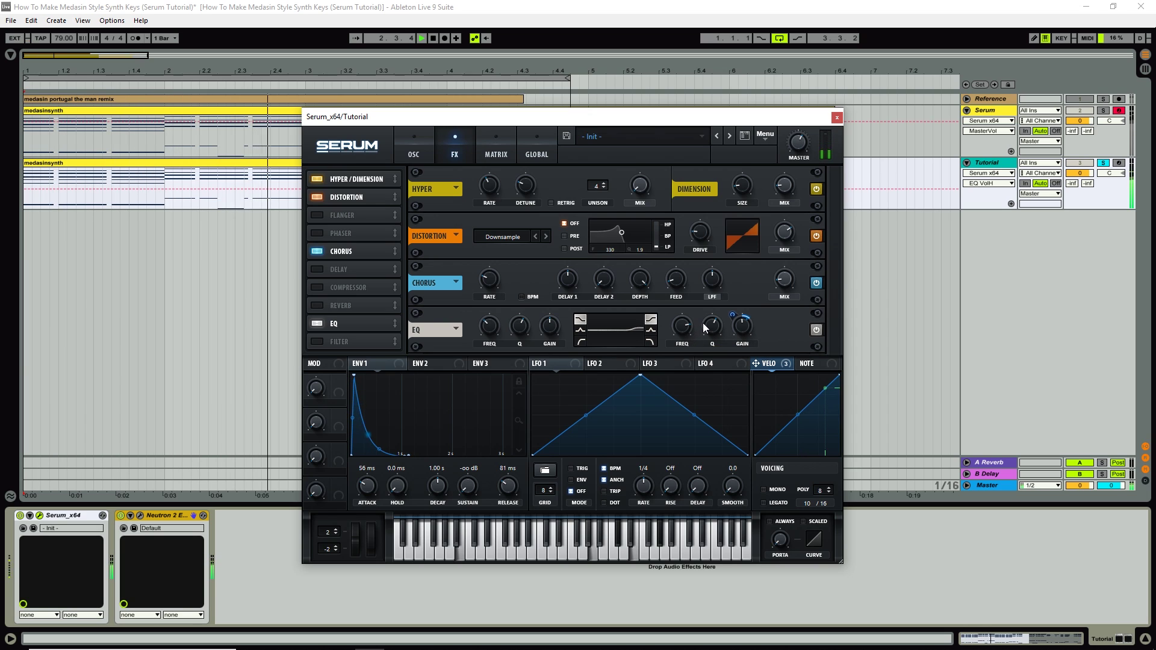
key("space")
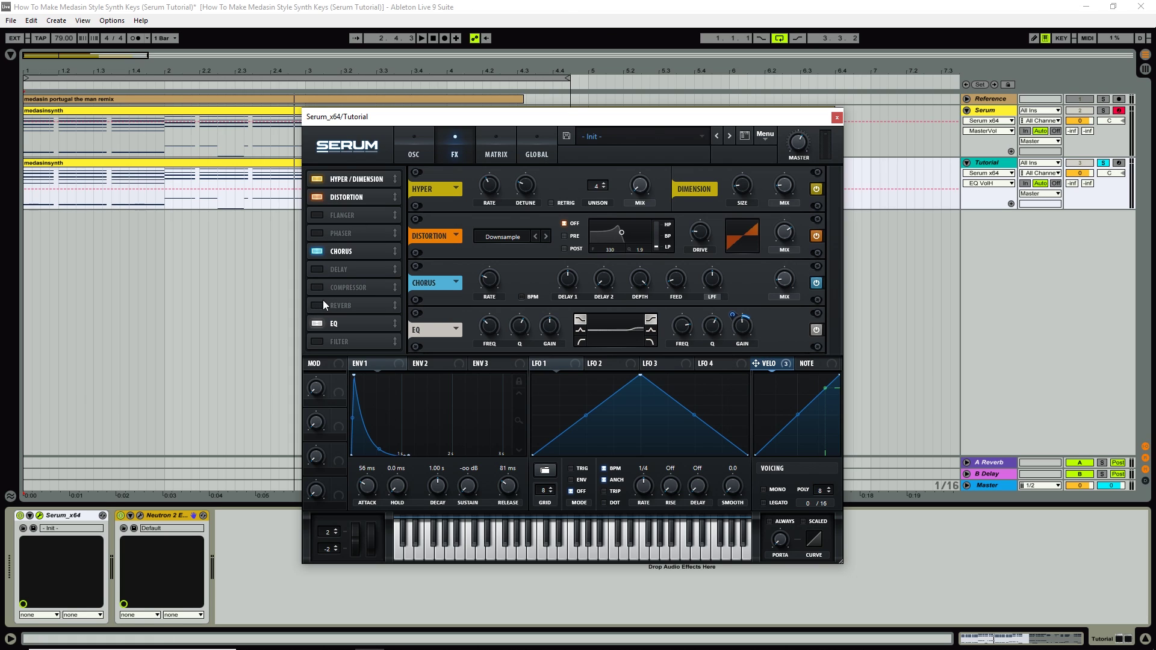
Step: Turn on OSC B with the Analog_BD_Sin wavetable, raised one octave
left_click(414, 150)
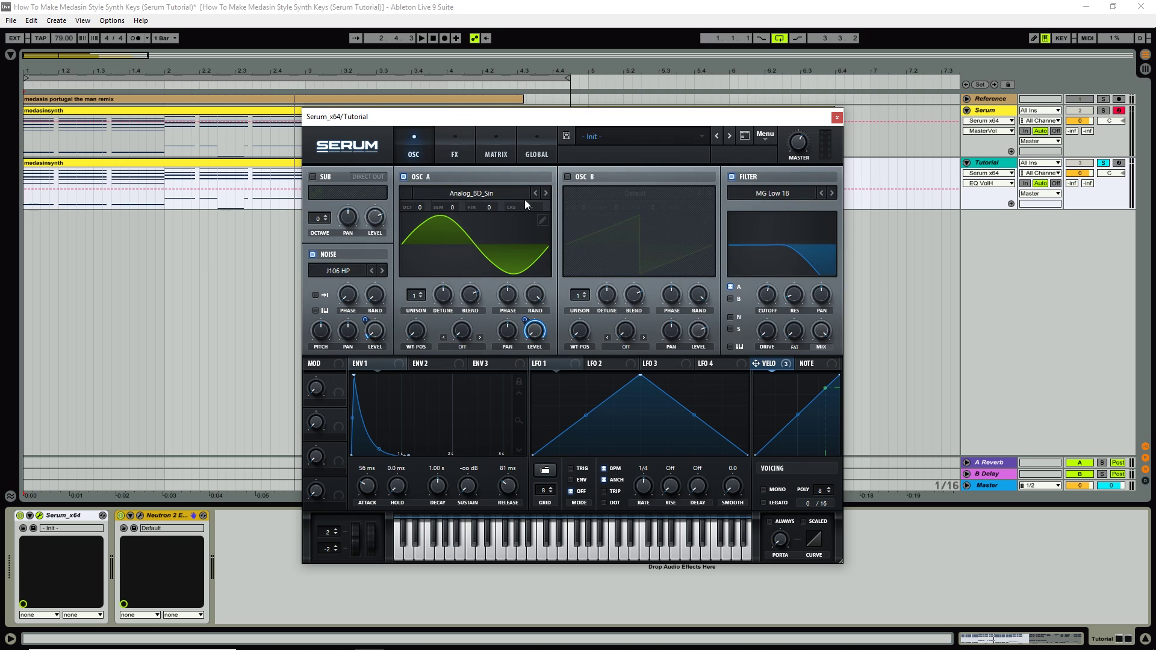
left_click(567, 176)
left_click(612, 194)
mouse_move(714, 208)
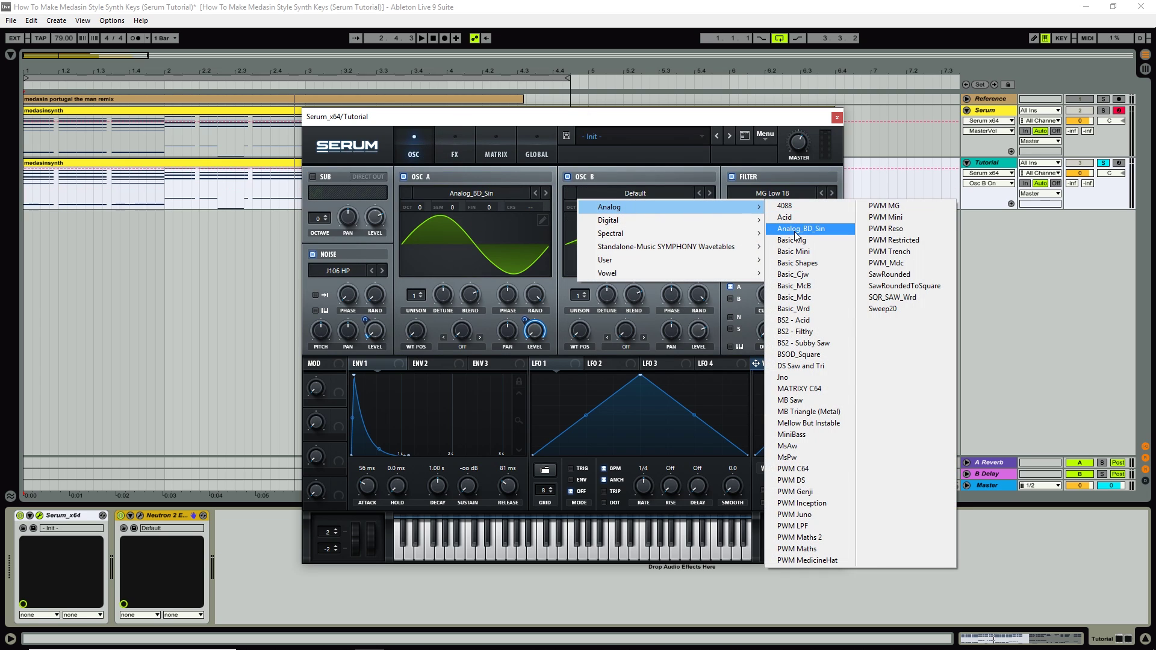
left_click(795, 230)
left_click_drag(583, 207, 584, 192)
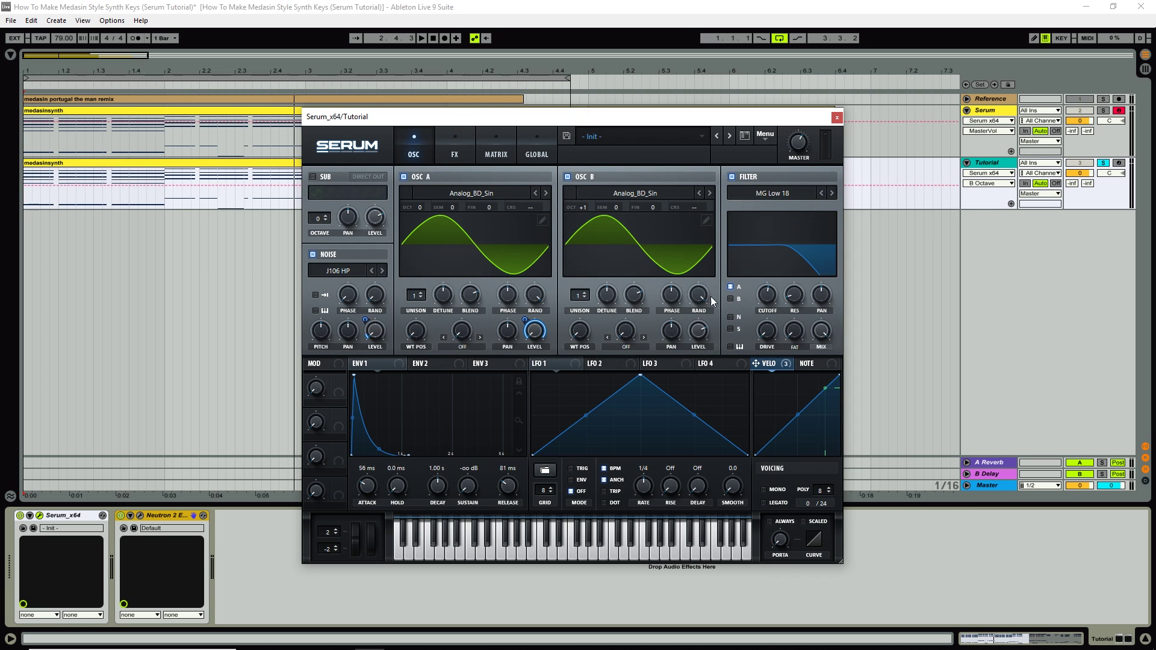
Step: Mix OSC B in quietly, around 16% level, while playing the layered patch
left_click_drag(698, 331, 685, 392)
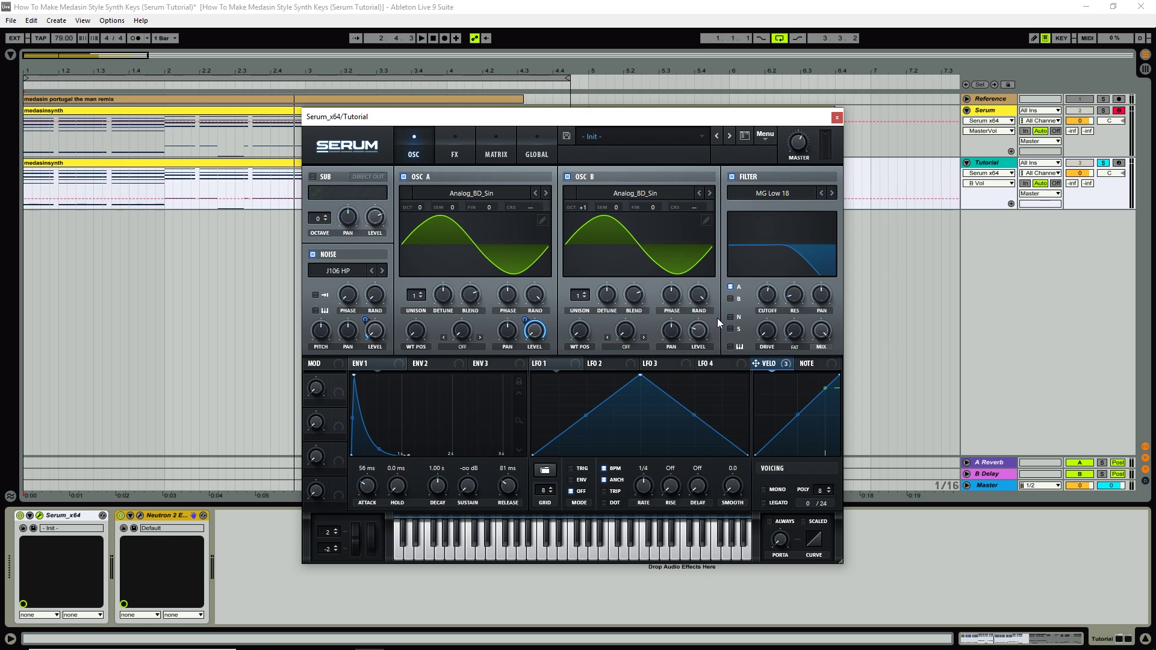
left_click_drag(700, 333, 700, 373)
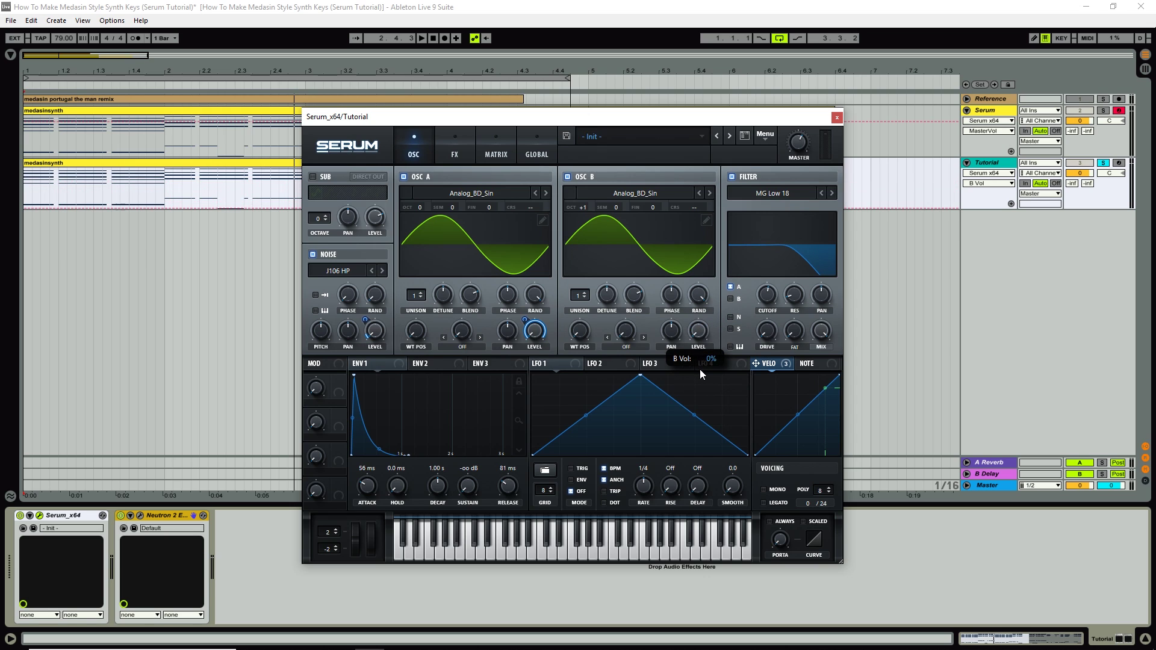
key("space")
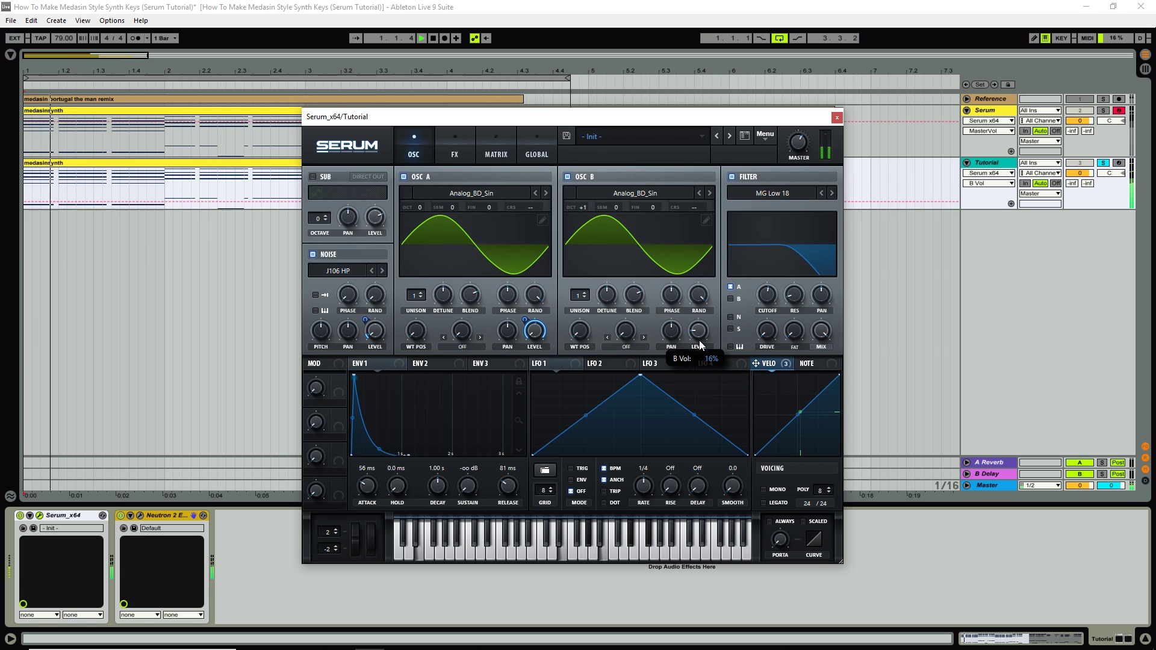
left_click_drag(697, 334, 702, 367)
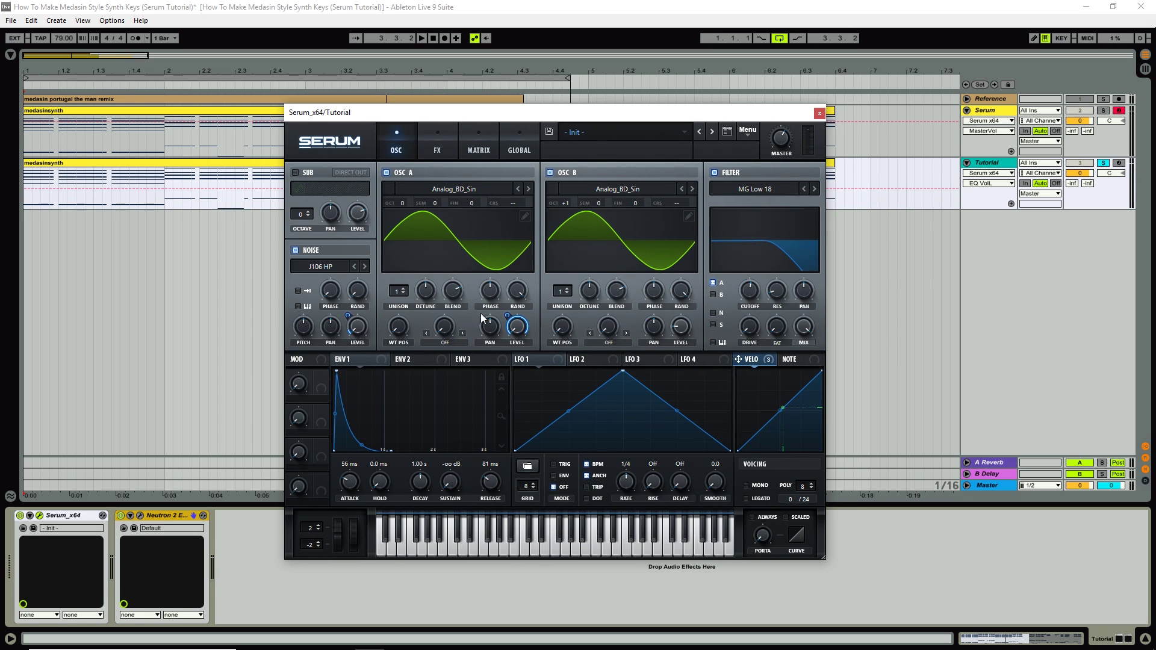
Step: Cut the EQ low shelf to about -5.7 dB during playback and lower Serum's master to about 76%
left_click(438, 147)
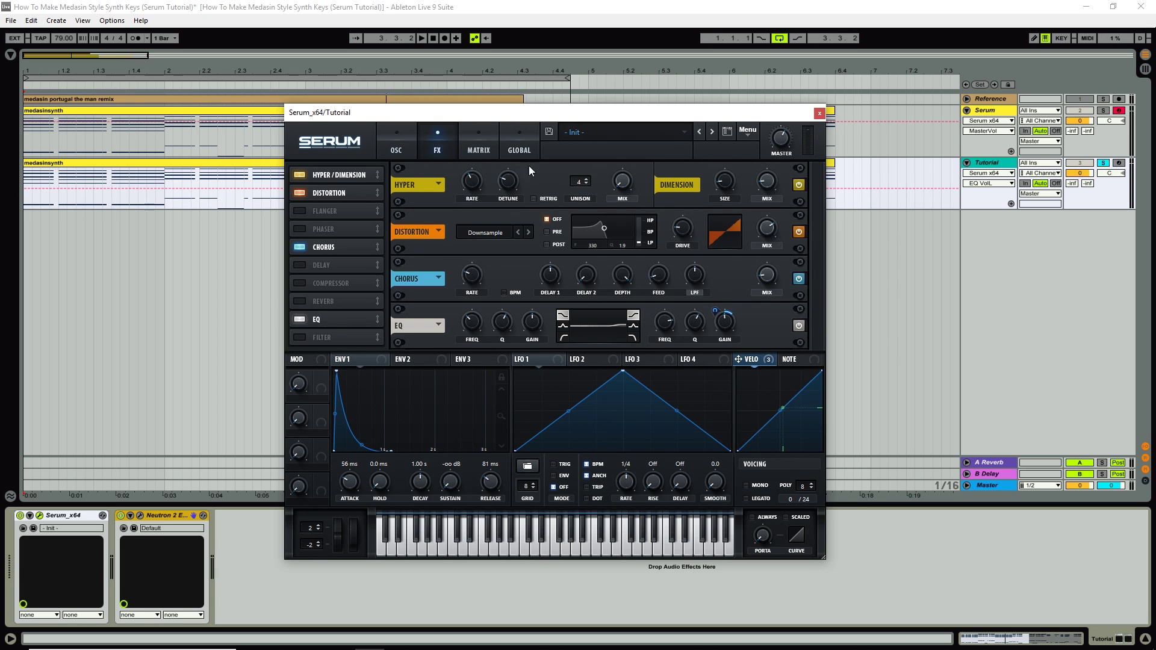
left_click_drag(534, 322, 534, 321)
key("space")
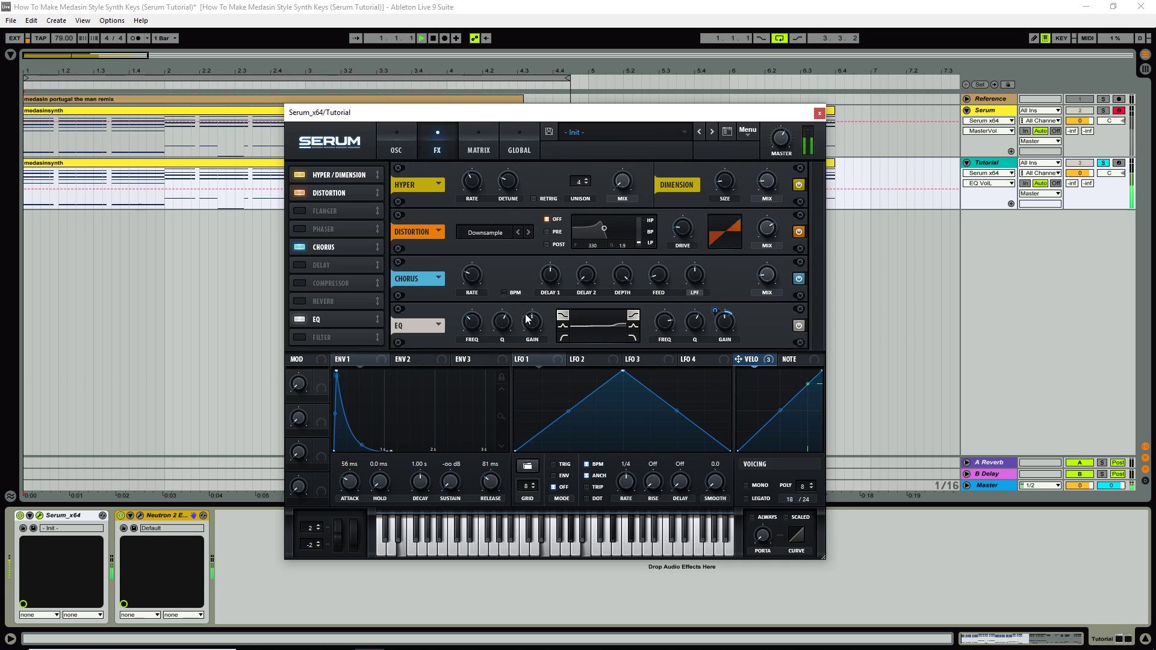
left_click_drag(533, 325, 526, 334)
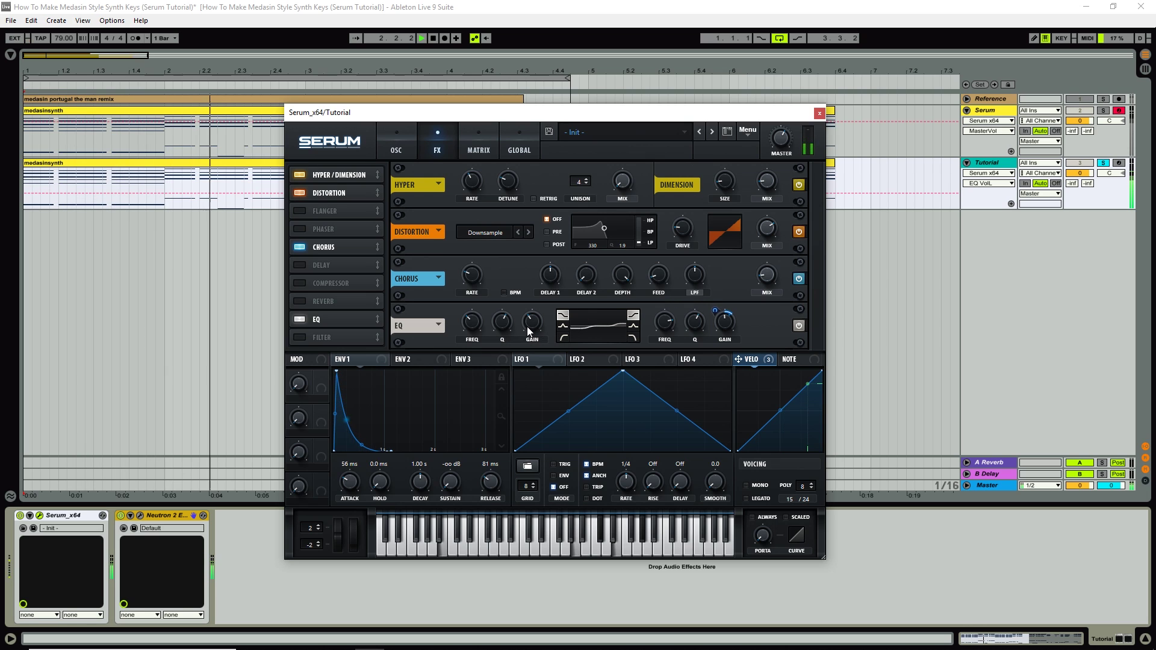
left_click_drag(778, 139, 780, 131)
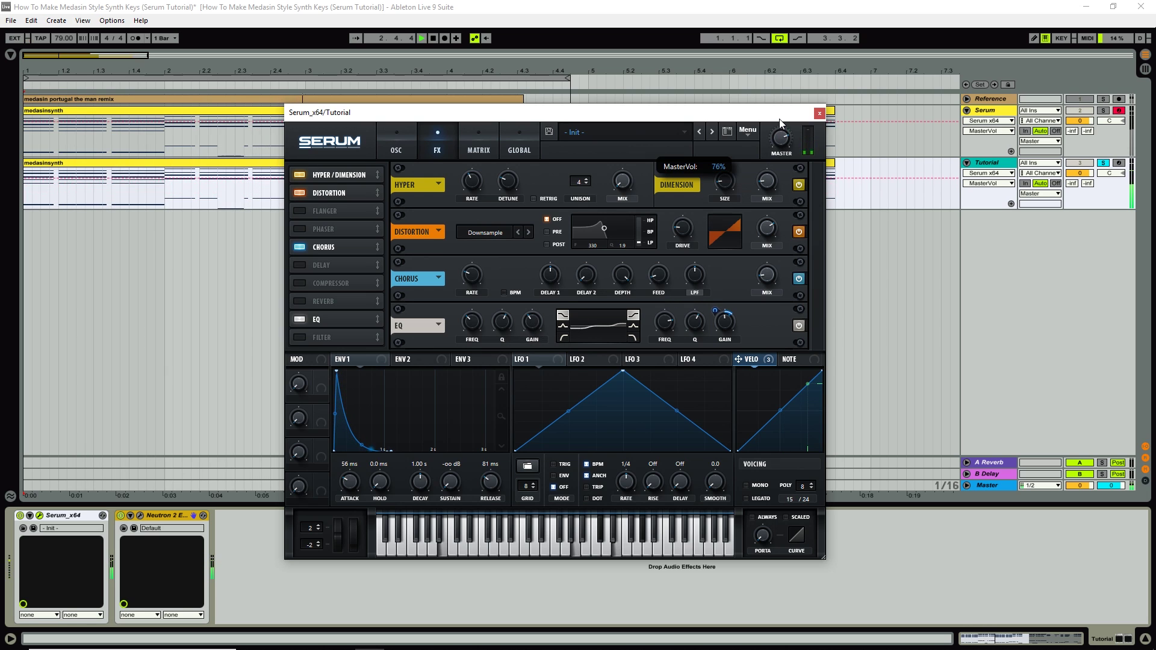